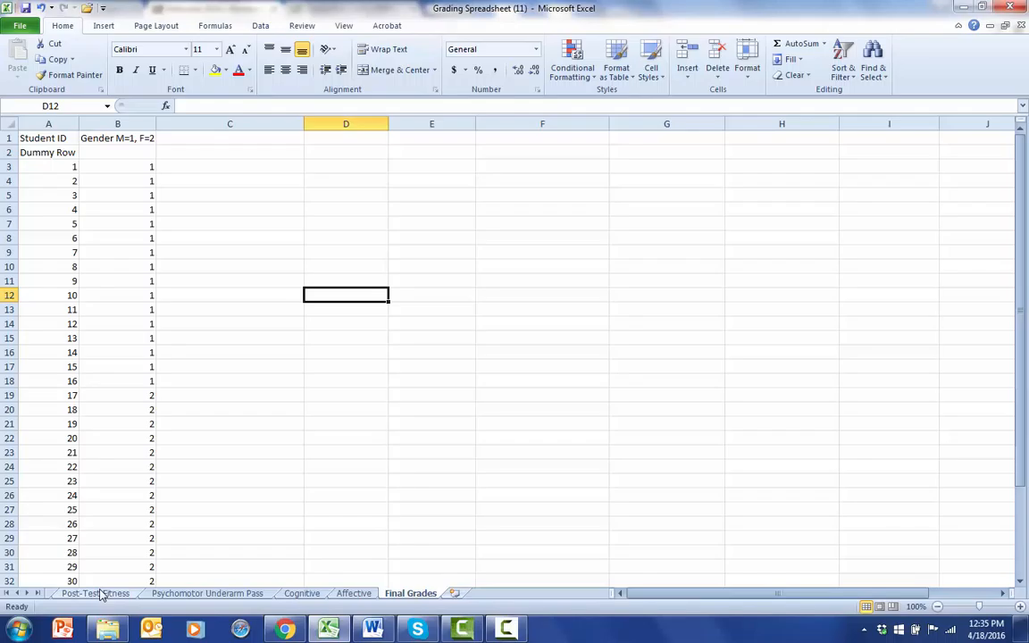
Copy the Total Weighted Score column, S1:S33, from the Post-Test Fitness sheet.
click(100, 594)
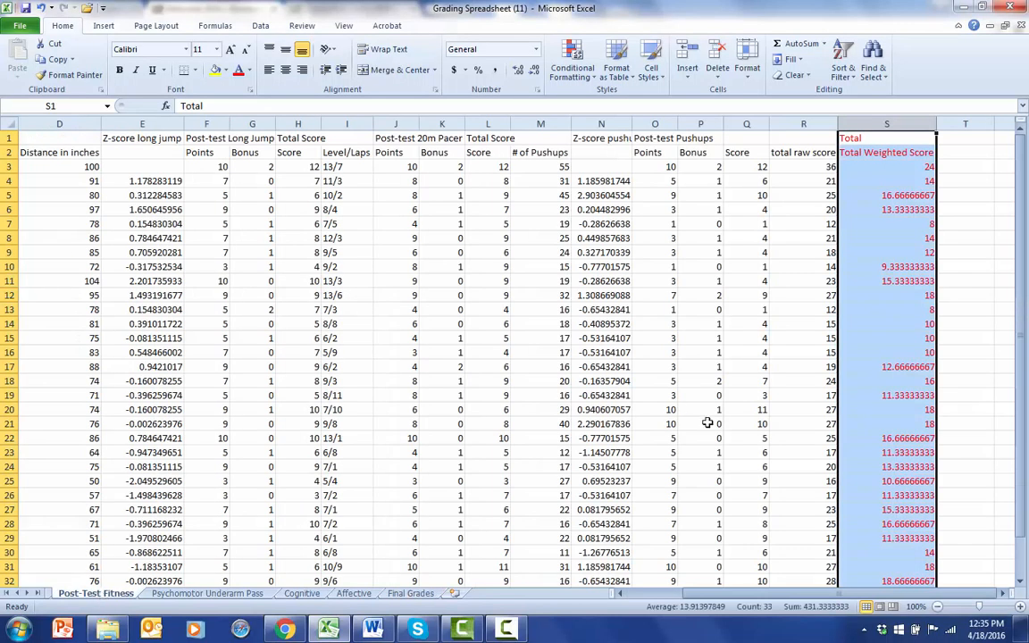
click(890, 168)
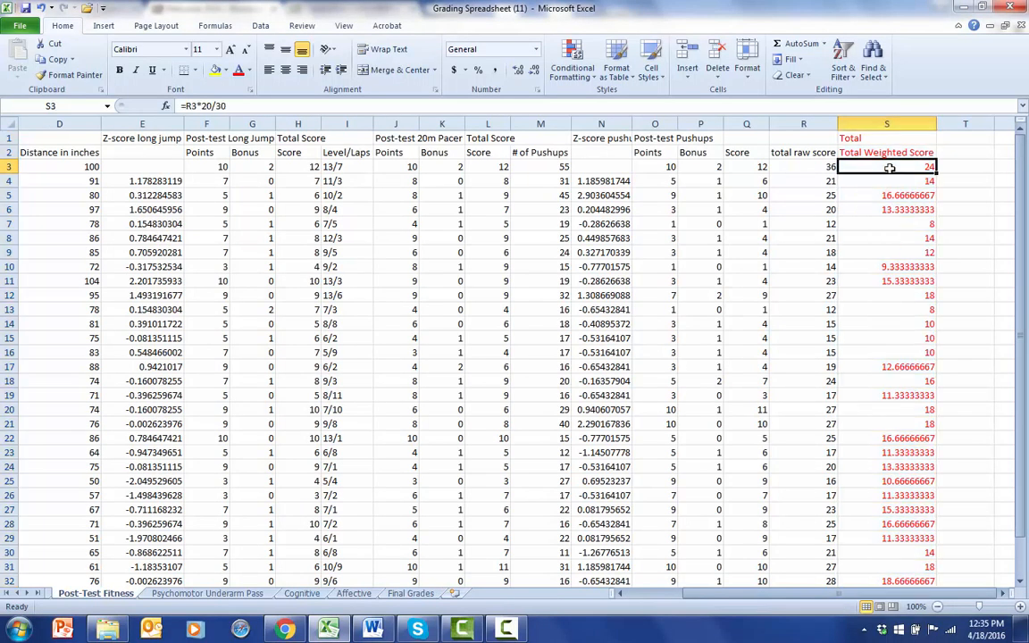
drag(884, 140, 905, 540)
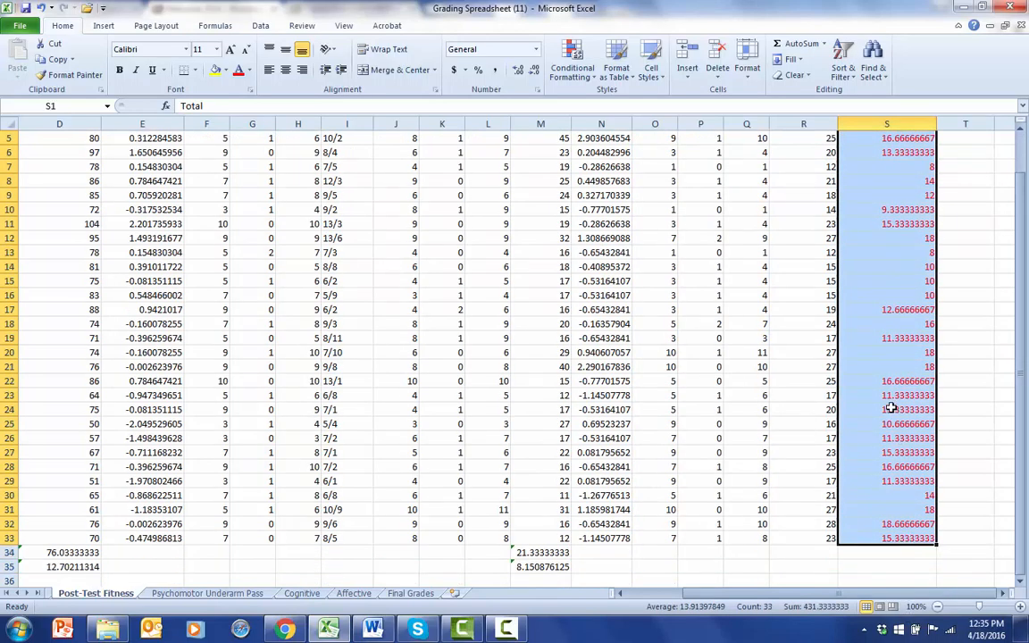
right_click(888, 407)
click(782, 182)
scroll(509, 425, up, 2)
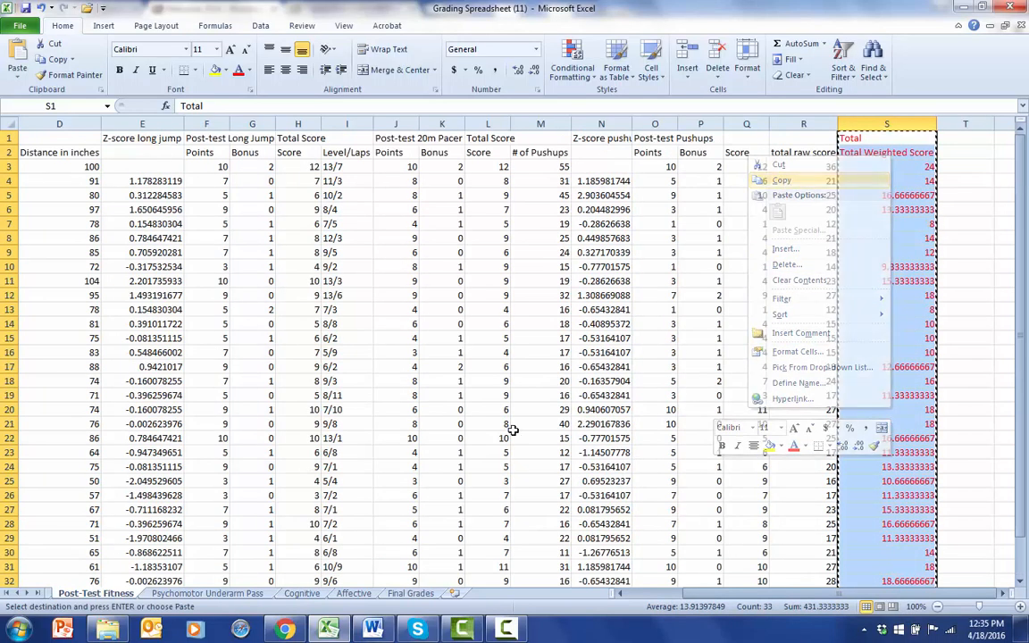
Paste the fitness total weighted scores as values only into the Final Grades sheet, starting at C1.
click(410, 593)
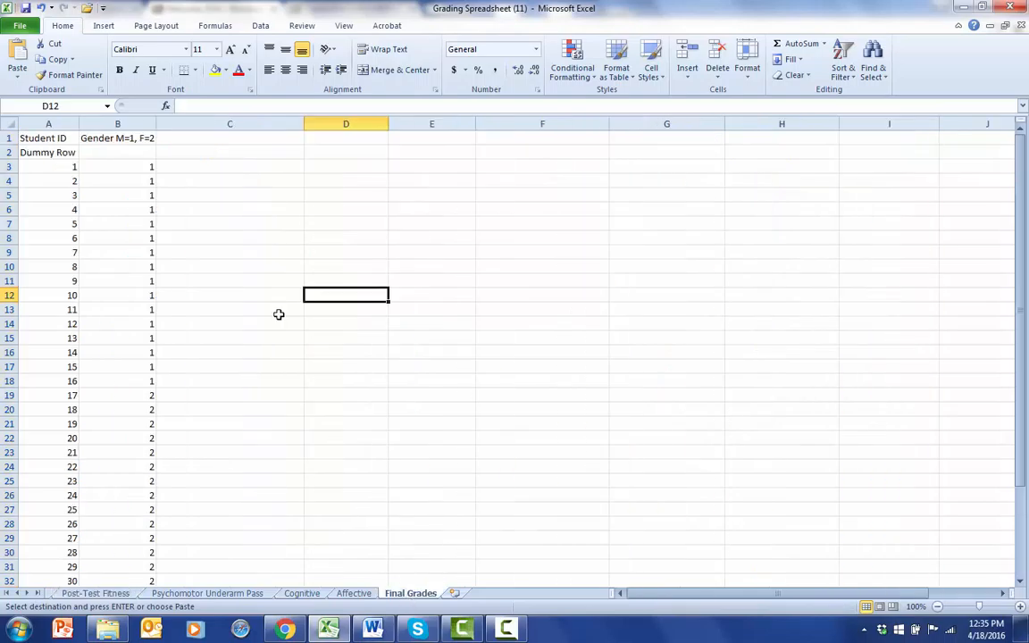
click(233, 139)
right_click(233, 140)
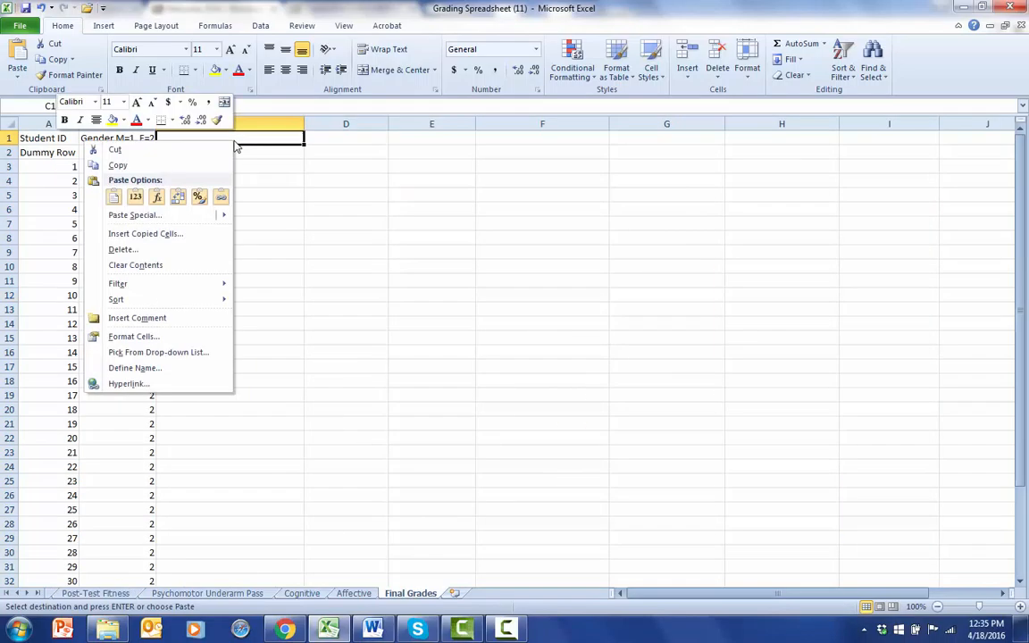
click(135, 195)
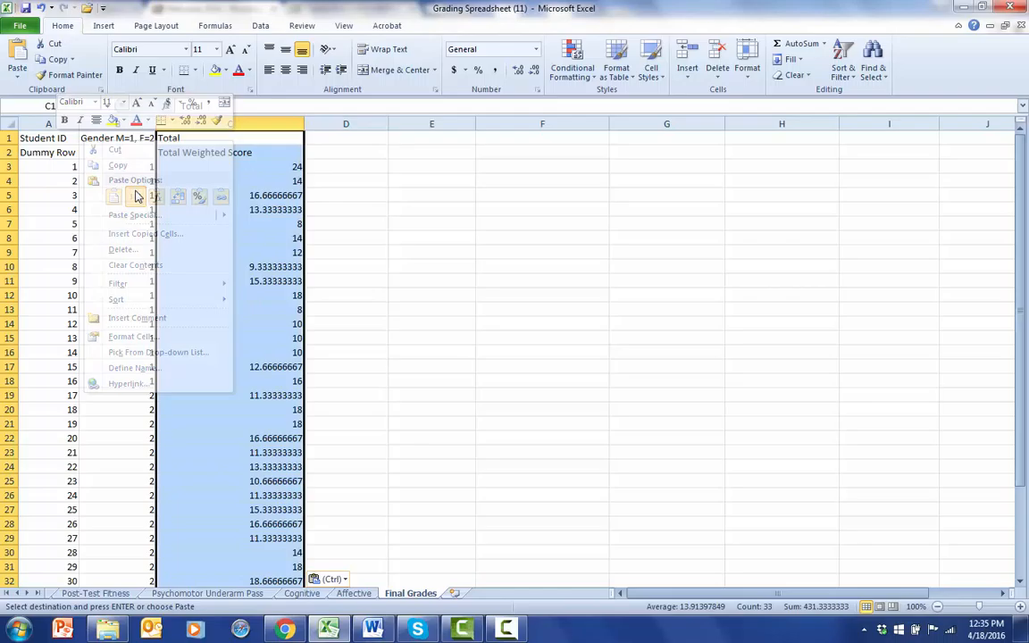
click(363, 193)
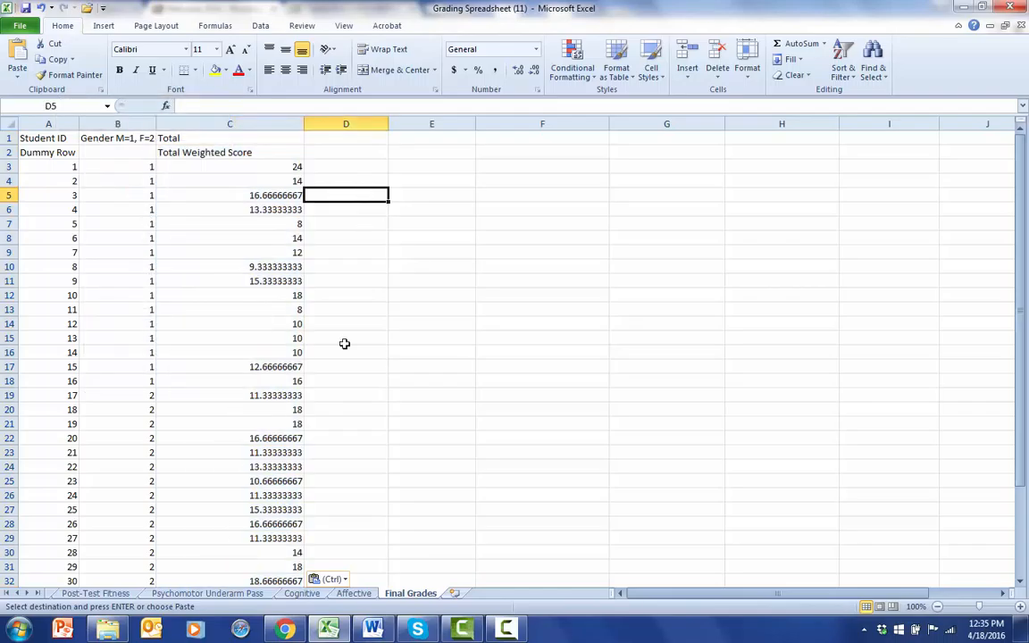
Copy the red Total Product column, AH3:AH34, from the Psychomotor Underarm Pass sheet.
click(178, 595)
drag(735, 168, 735, 501)
right_click(725, 442)
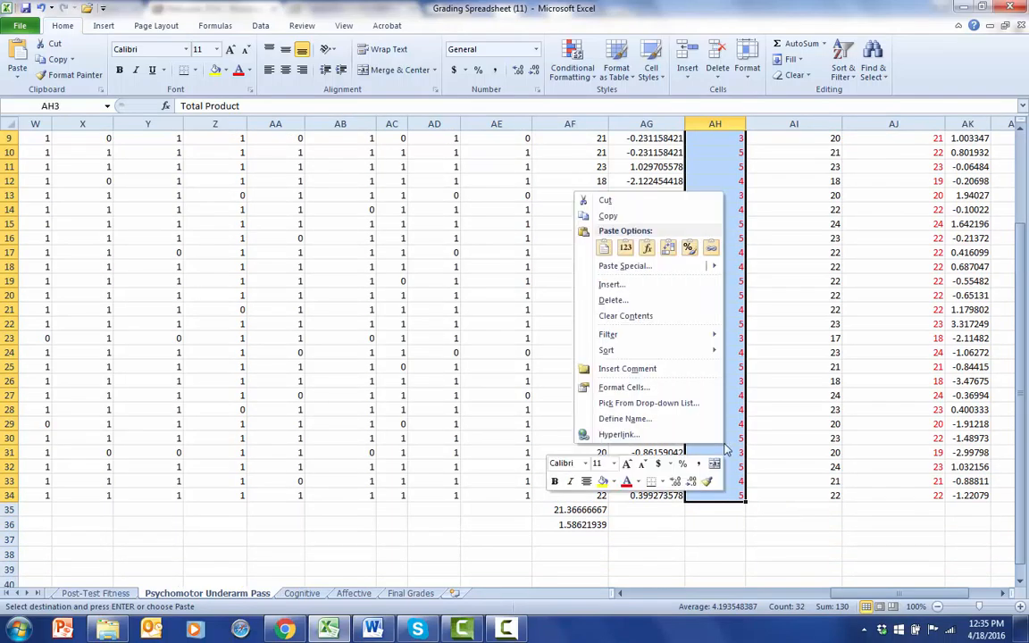
scroll(608, 217, up, 3)
click(608, 216)
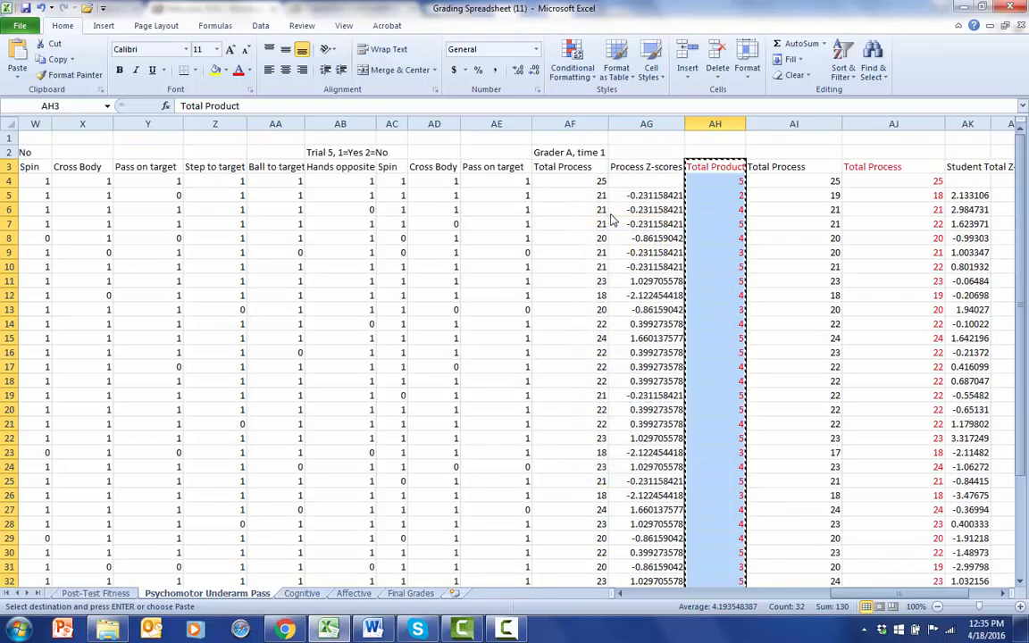
Paste the Total Product scores as values only into the Final Grades sheet, starting at D2.
click(413, 593)
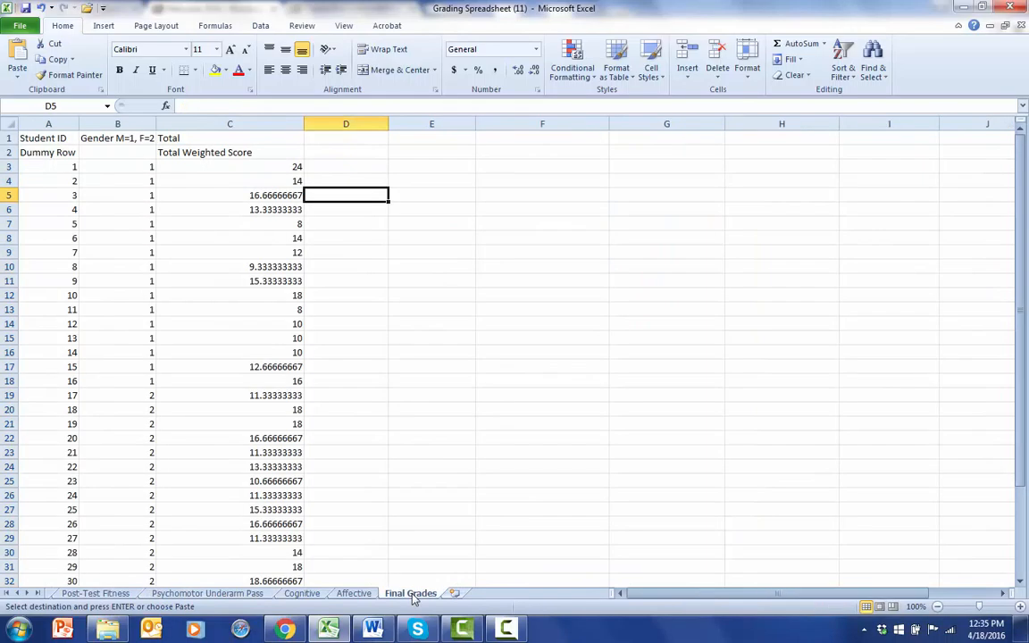
click(357, 155)
right_click(357, 155)
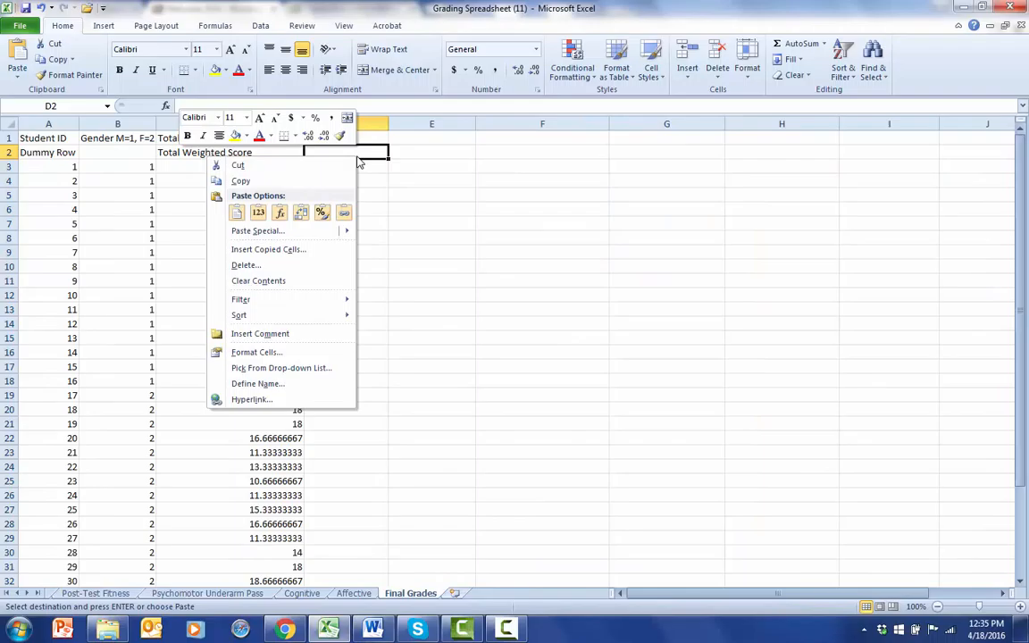
click(258, 214)
click(514, 221)
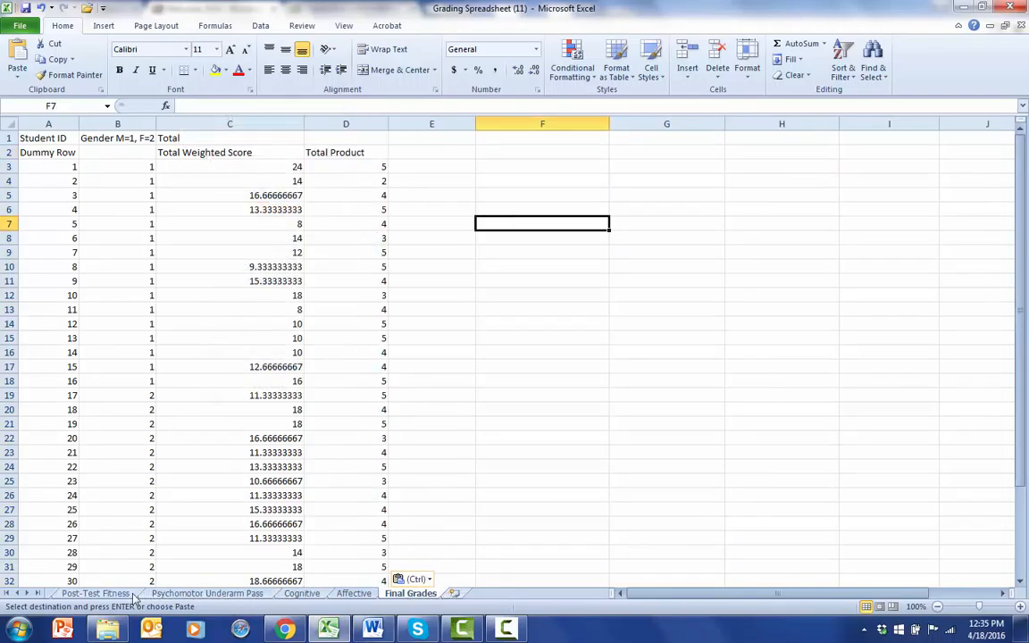
Copy the red Total Process column, AJ3:AJ34, from the Psychomotor Underarm Pass sheet.
click(207, 593)
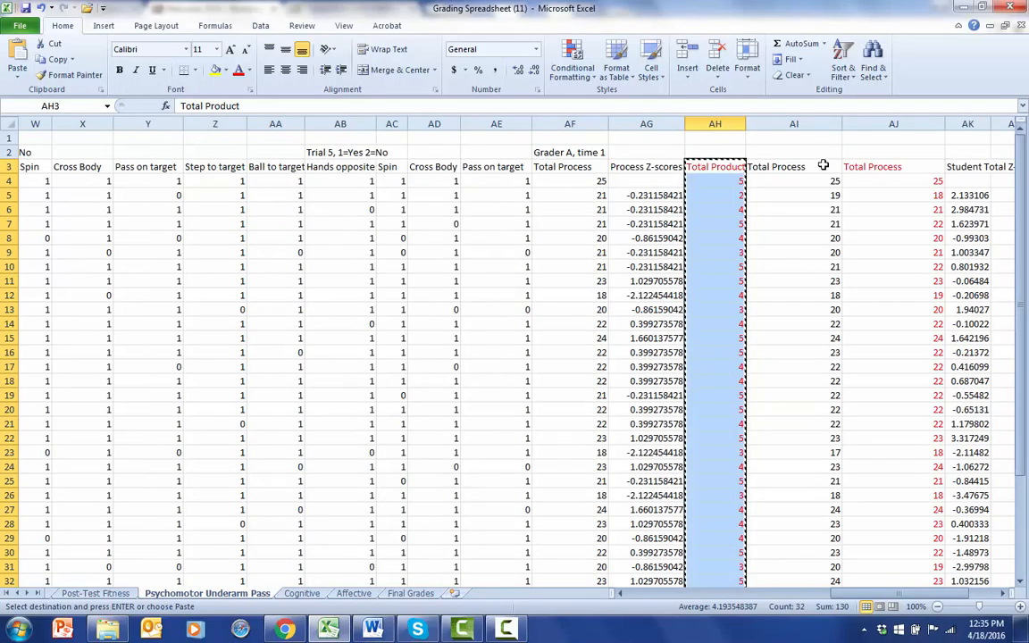
click(890, 166)
drag(891, 167, 897, 478)
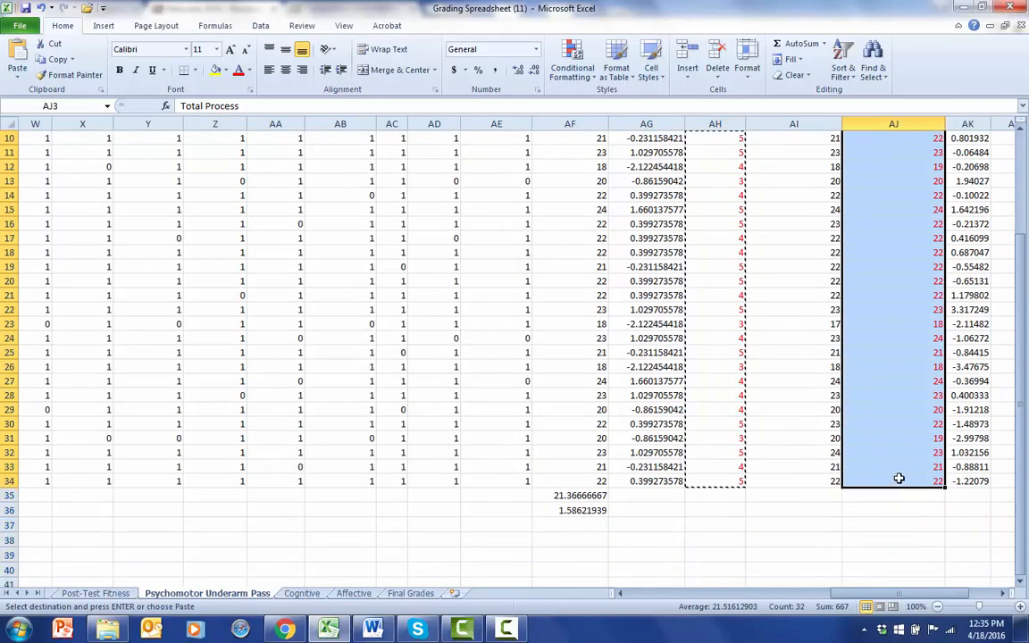
right_click(897, 478)
click(782, 253)
scroll(580, 429, up, 3)
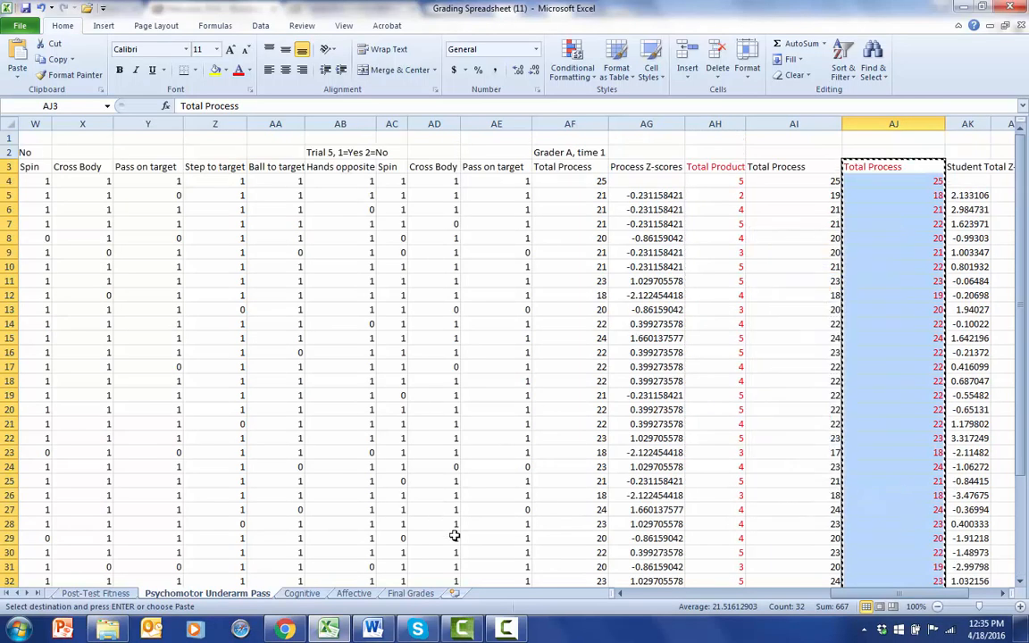
Paste the Total Process scores as values only into the Final Grades sheet, starting at E2.
click(426, 596)
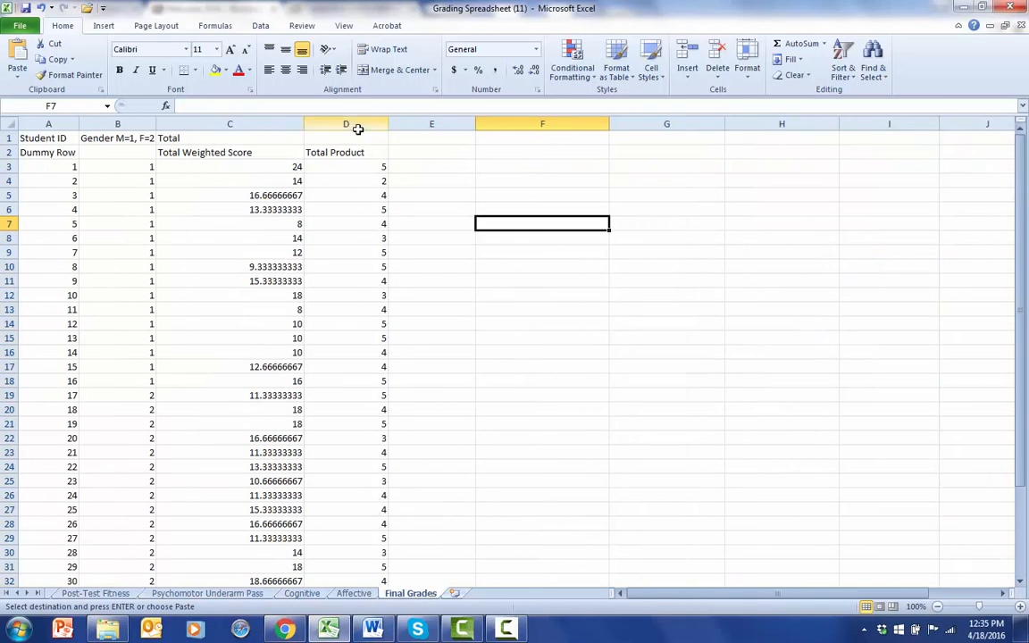
click(420, 156)
right_click(423, 160)
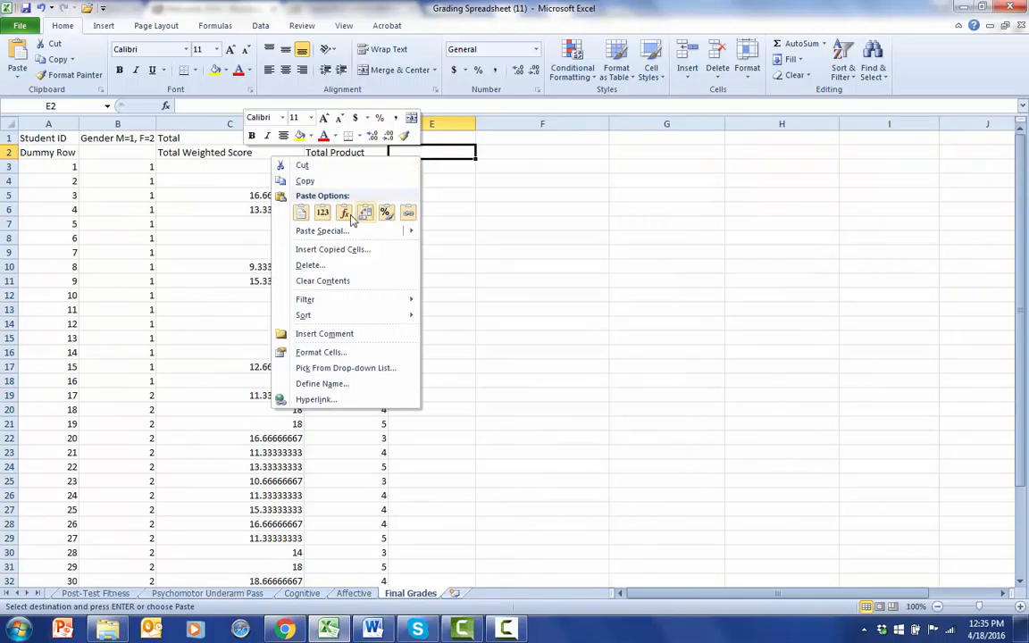
click(323, 213)
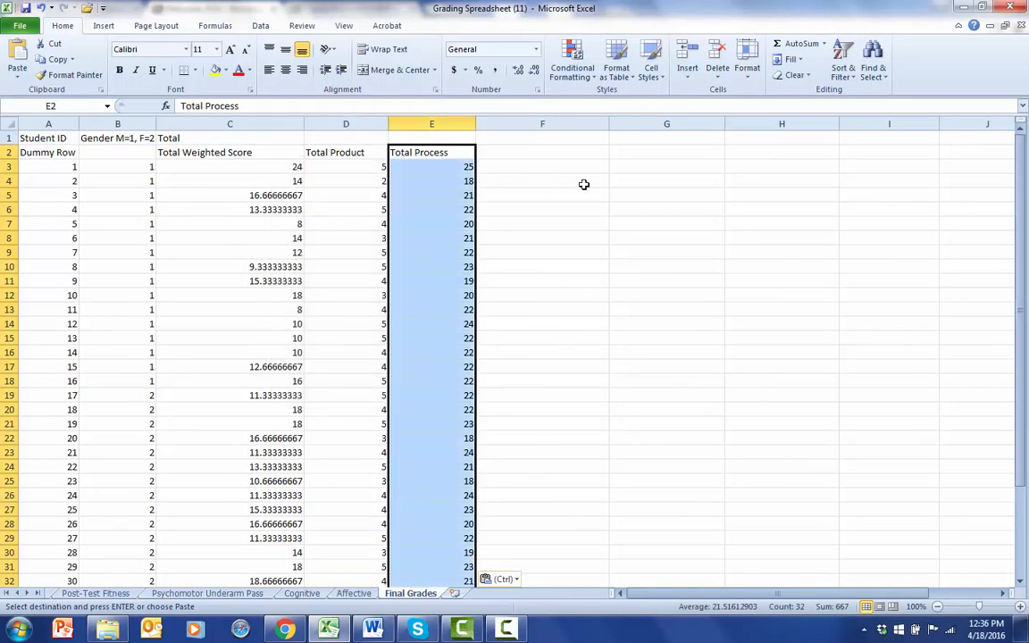
click(589, 193)
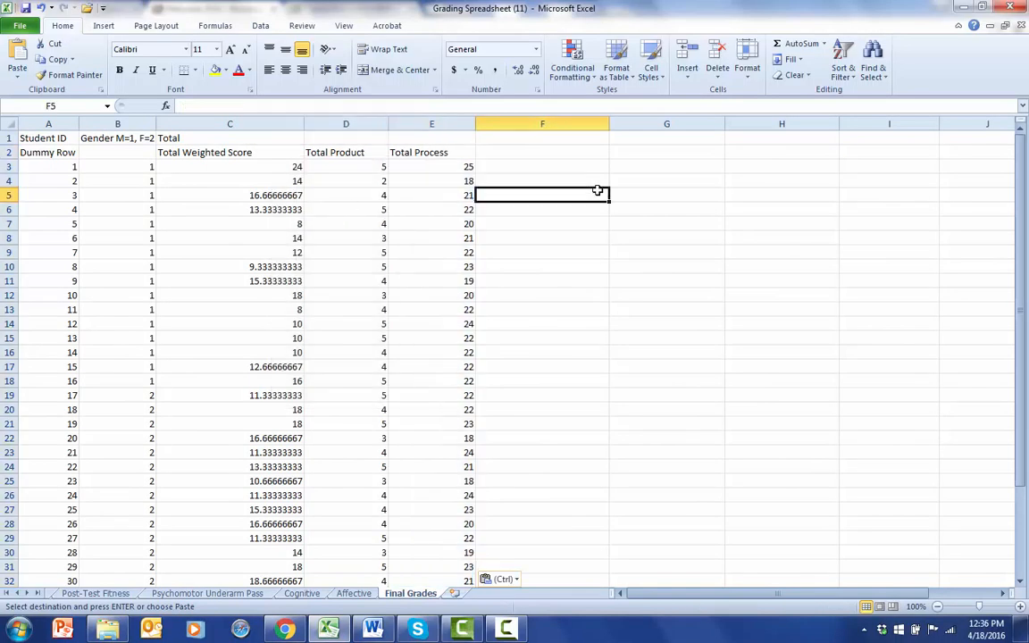
Copy the observational Weighted Points and written Total Points columns, C2:D33, from the Cognitive sheet.
click(310, 595)
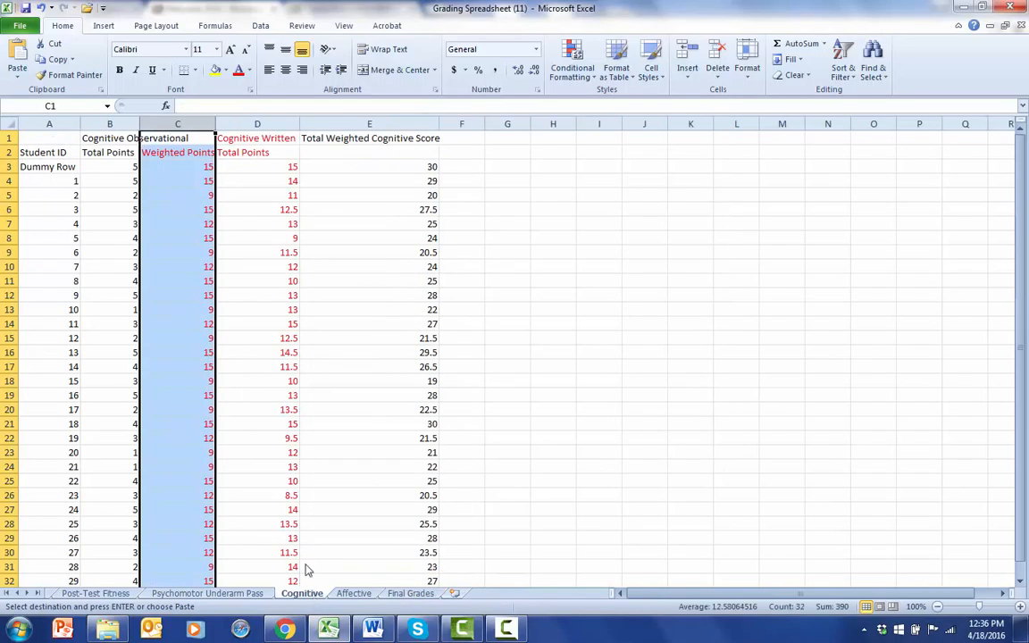
click(184, 163)
click(181, 154)
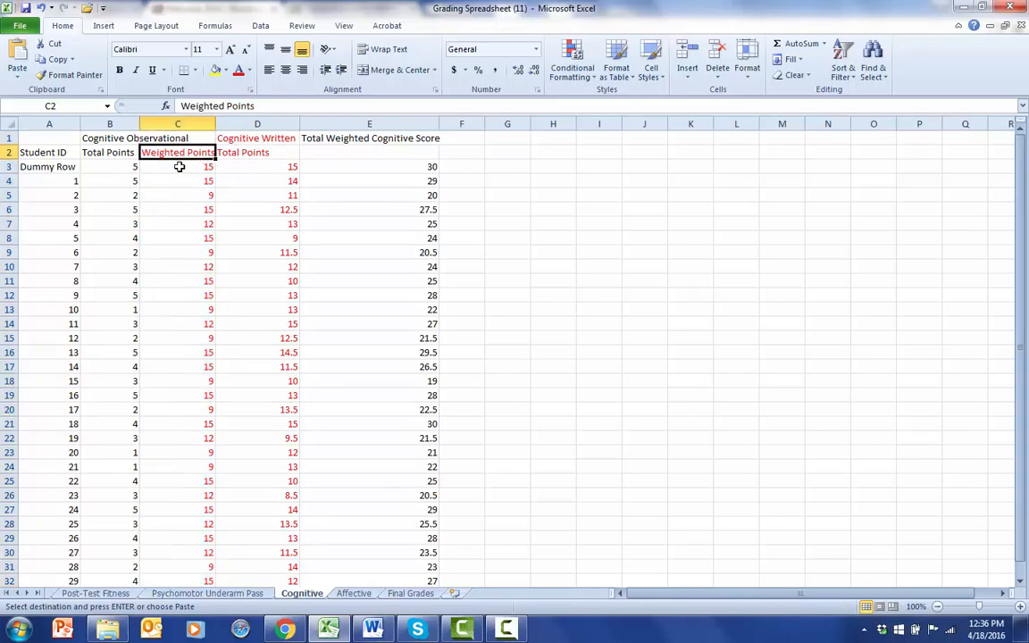
drag(185, 163, 203, 152)
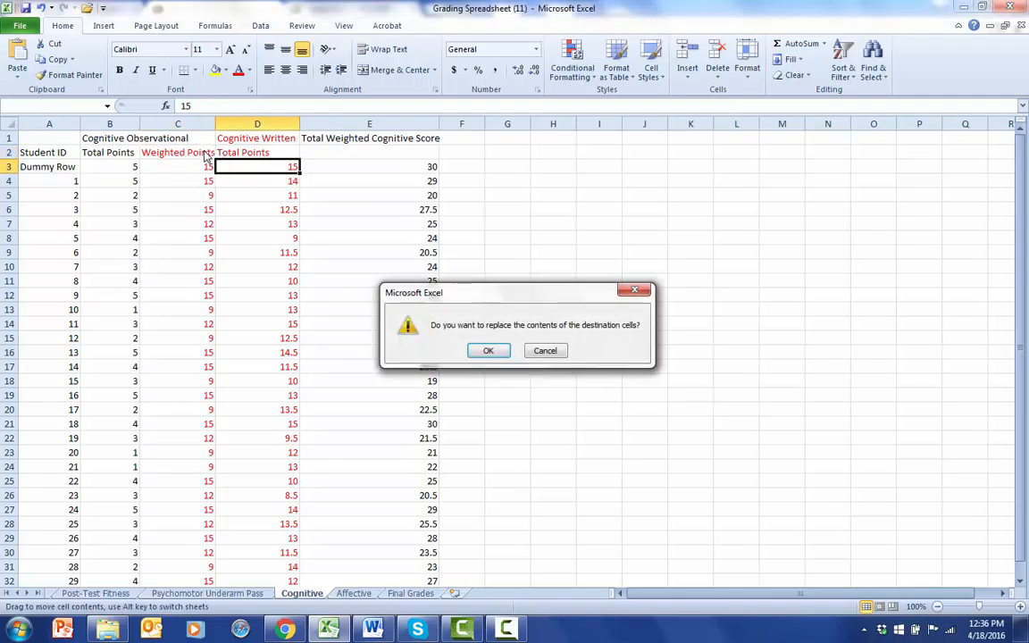
click(545, 350)
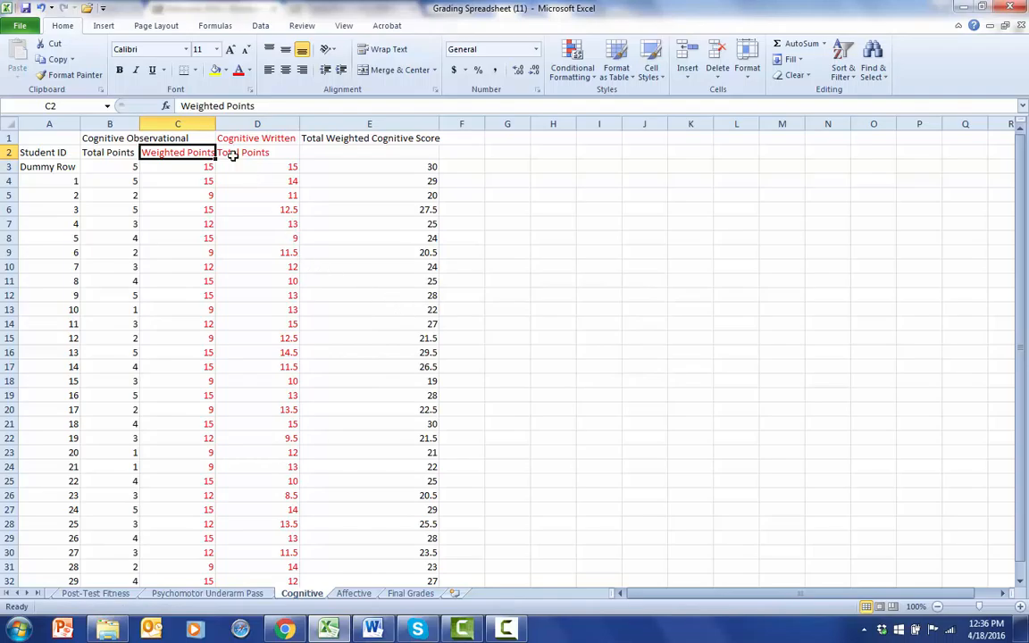
drag(192, 152, 263, 585)
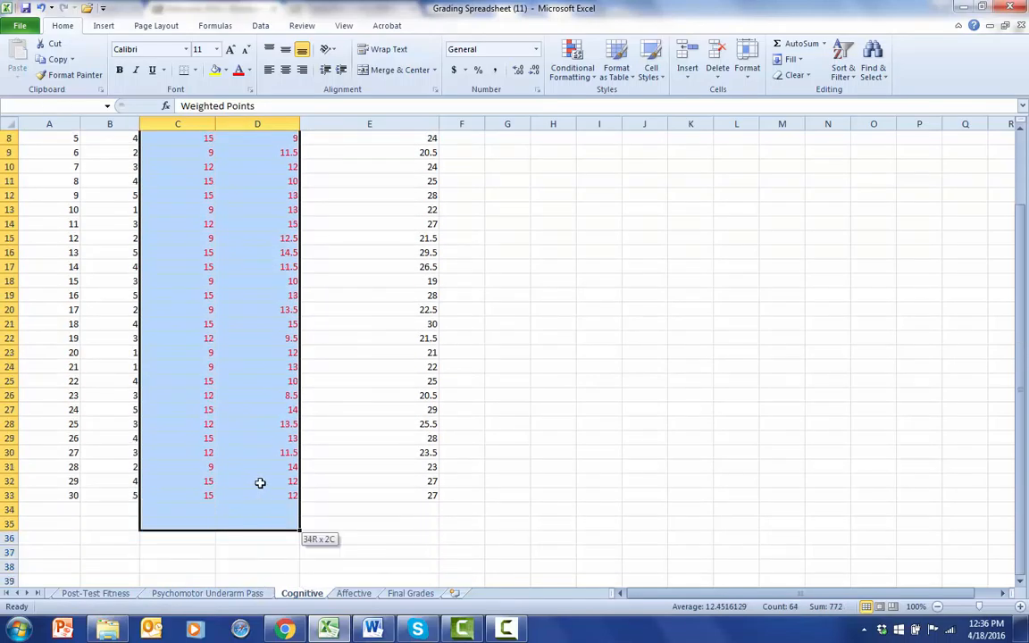
right_click(231, 431)
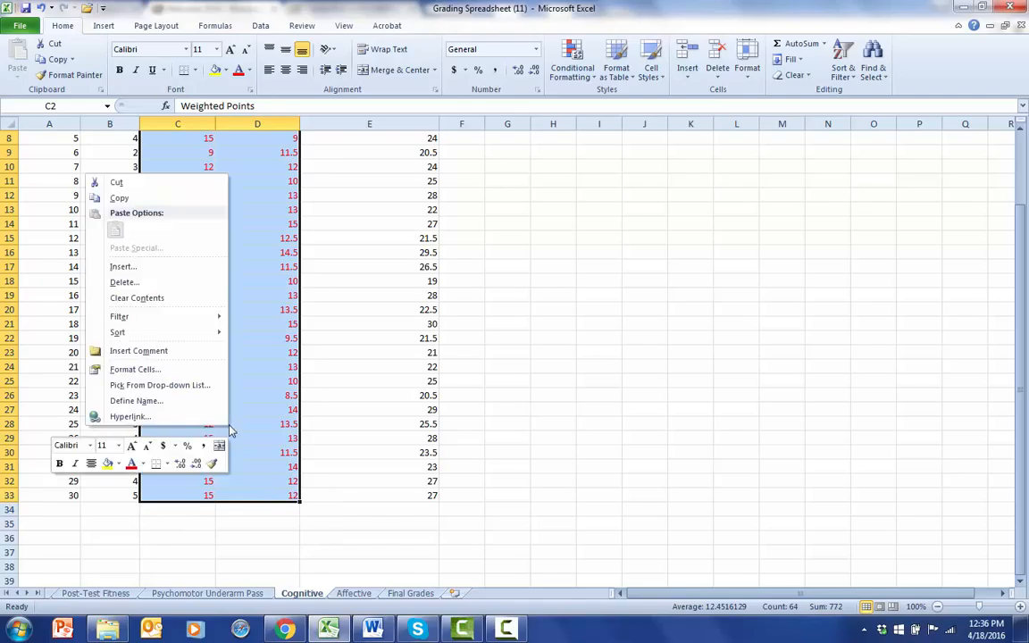
click(119, 197)
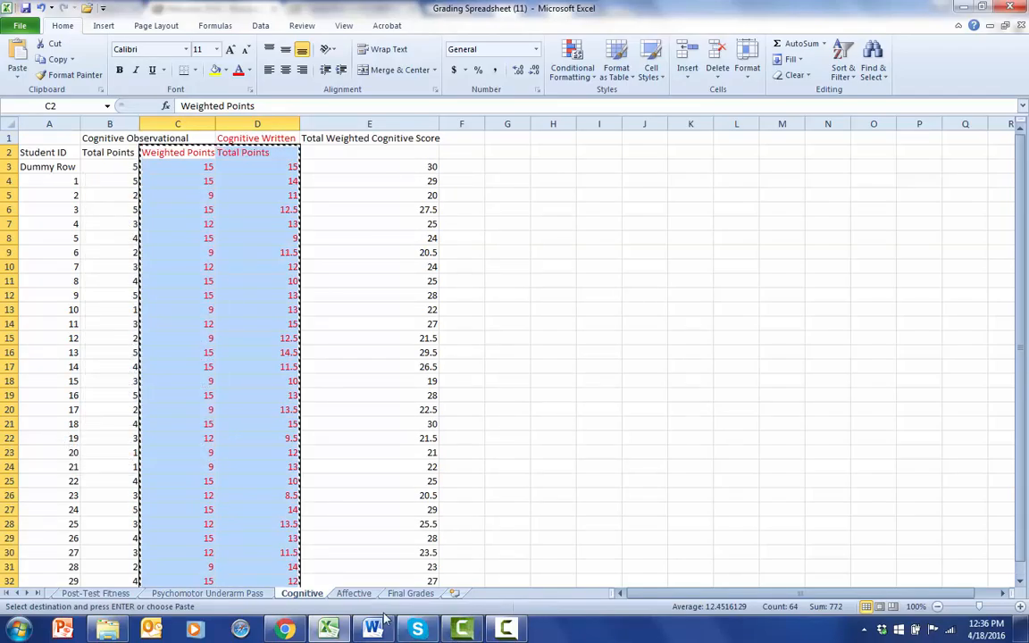
click(284, 629)
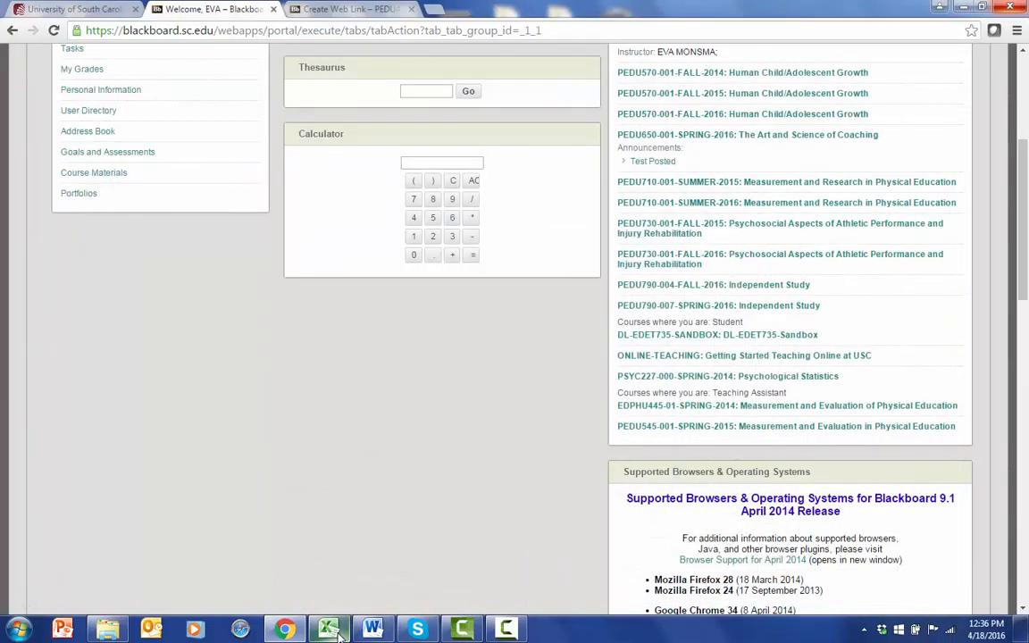
click(332, 630)
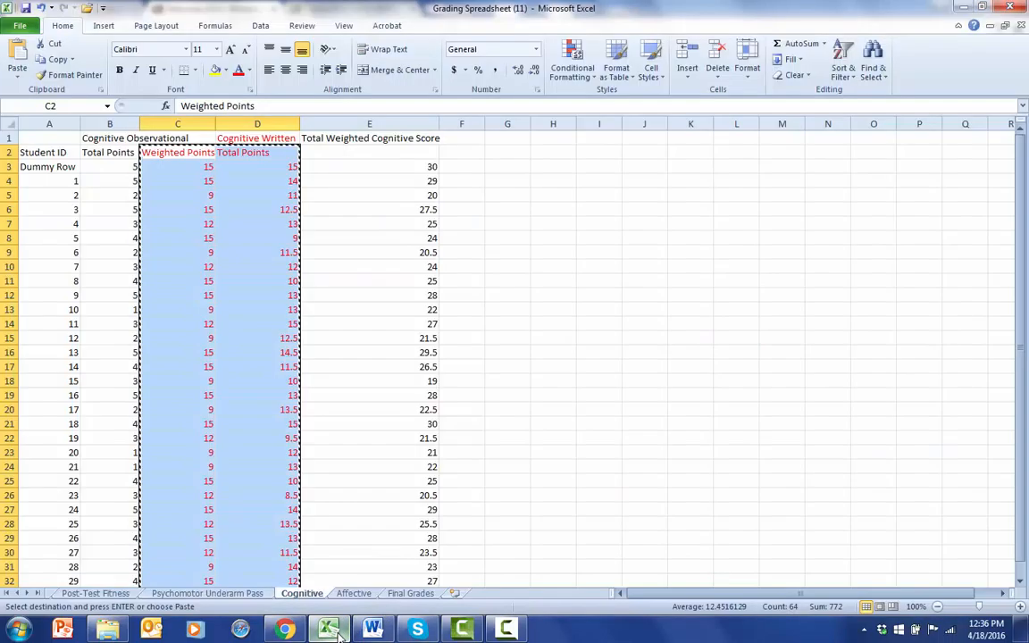
click(490, 150)
click(478, 137)
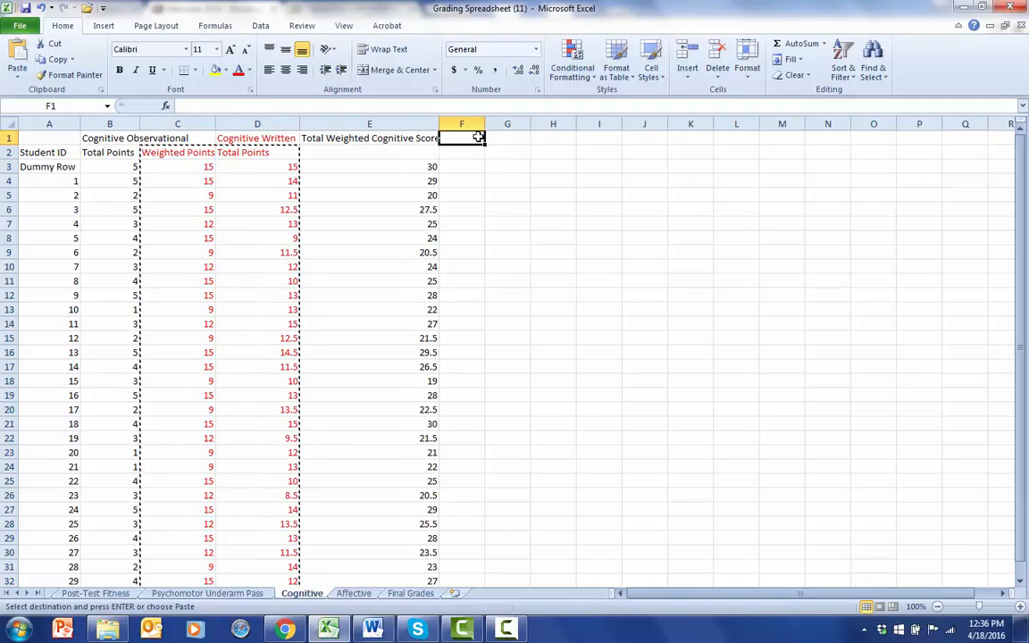
Paste both cognitive score columns as values only into the Final Grades sheet, starting at F2.
click(418, 595)
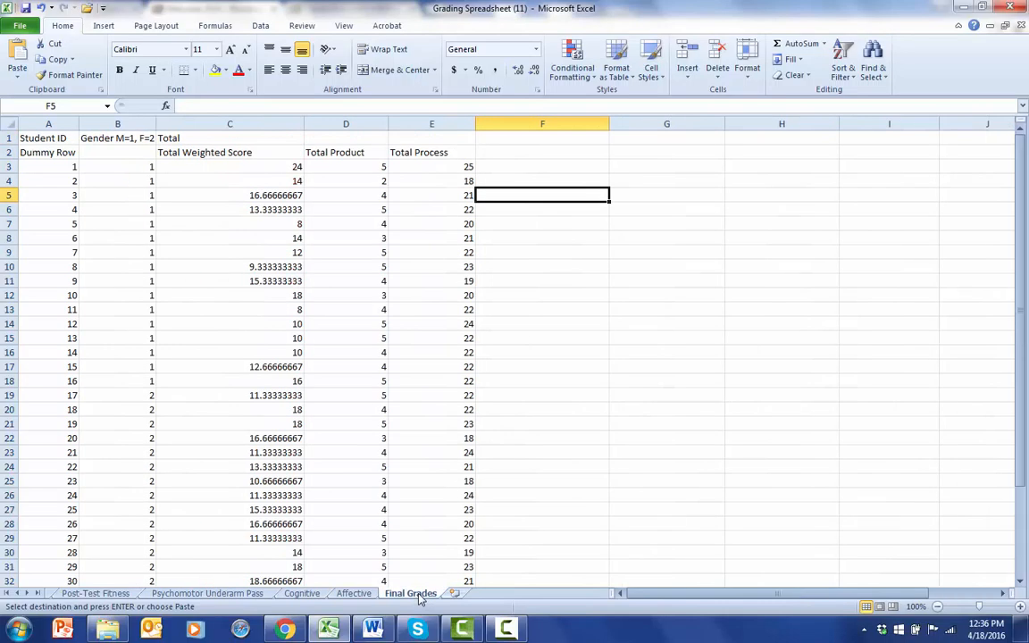
right_click(550, 152)
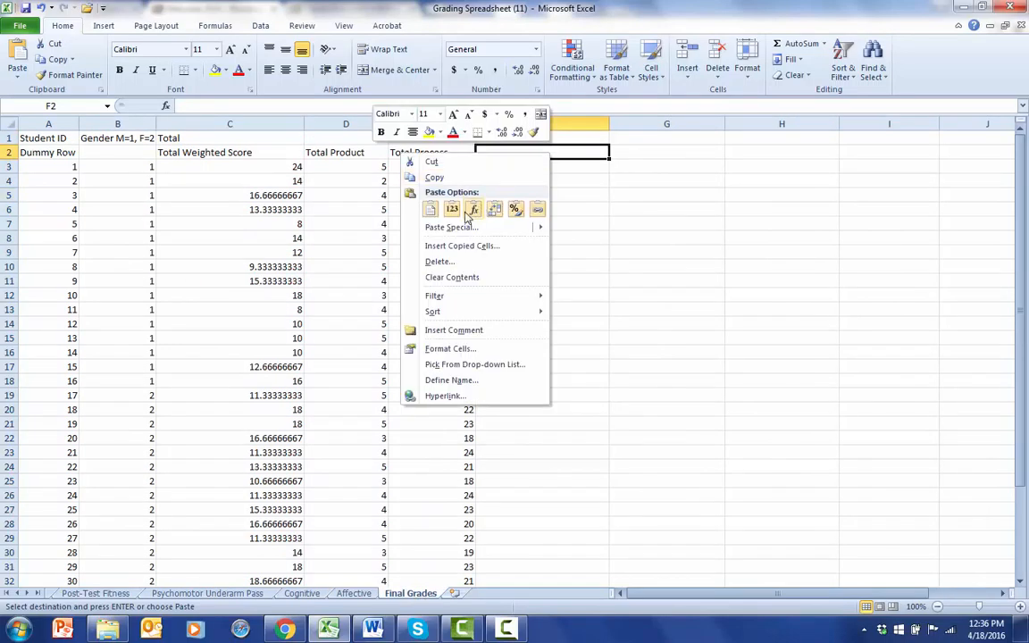
click(413, 195)
click(604, 266)
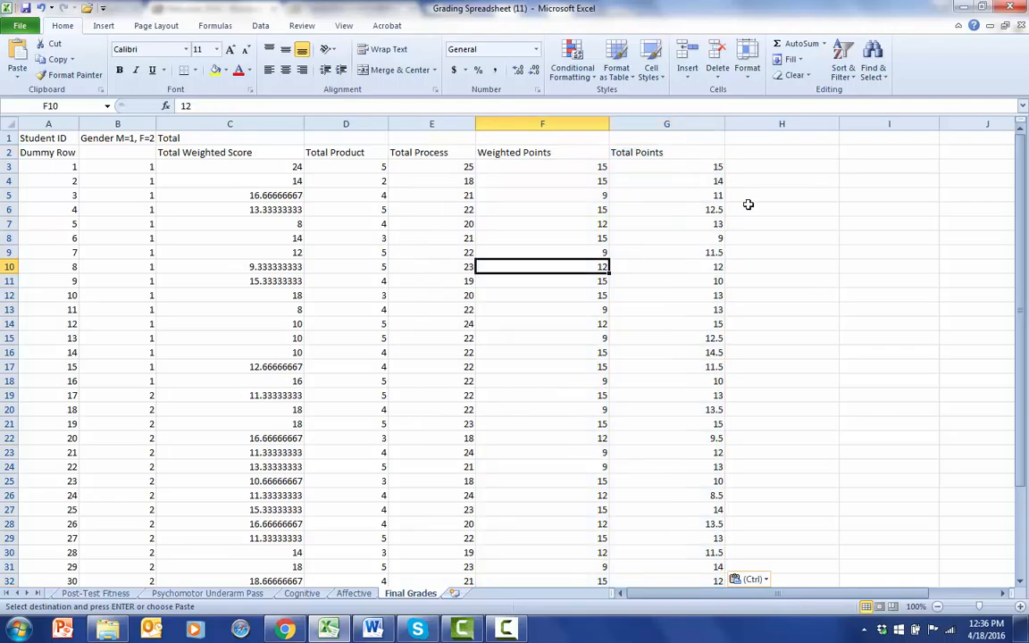
Copy the red behavior-infraction Weighted Score column, C2:C33, from the Affective sheet.
click(347, 593)
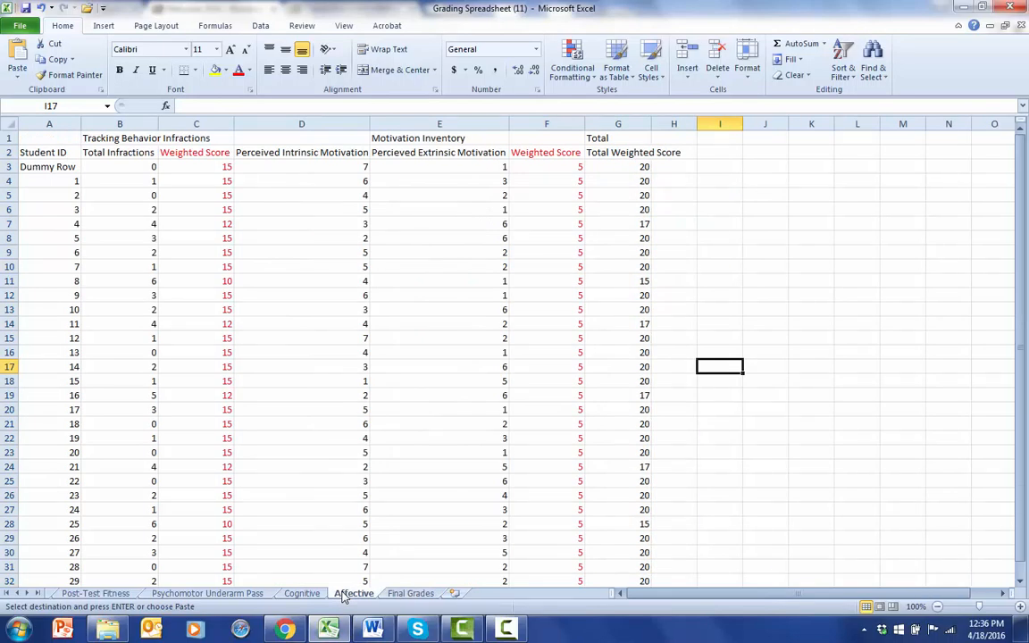
click(493, 335)
drag(190, 152, 177, 562)
right_click(183, 533)
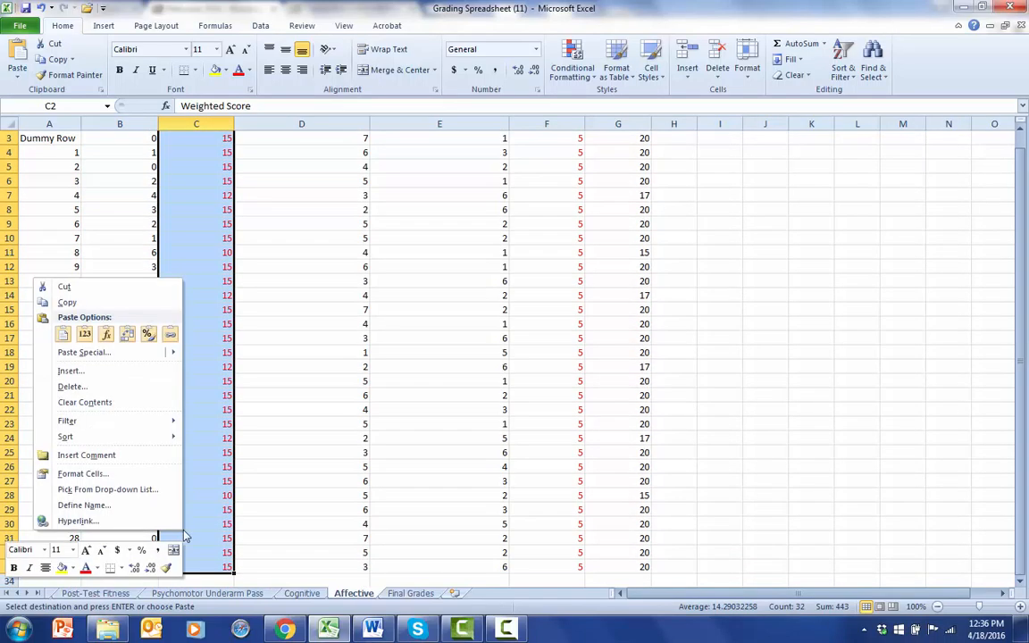
click(81, 301)
Paste the behavior-infraction scores as values only into the Final Grades sheet, starting at H2.
click(412, 593)
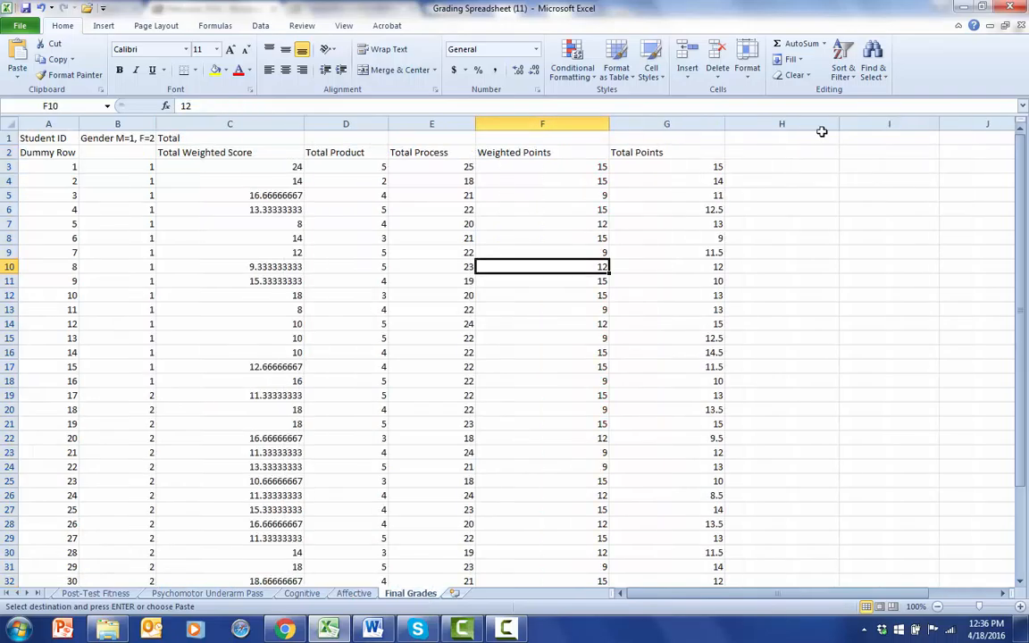
click(801, 150)
right_click(801, 151)
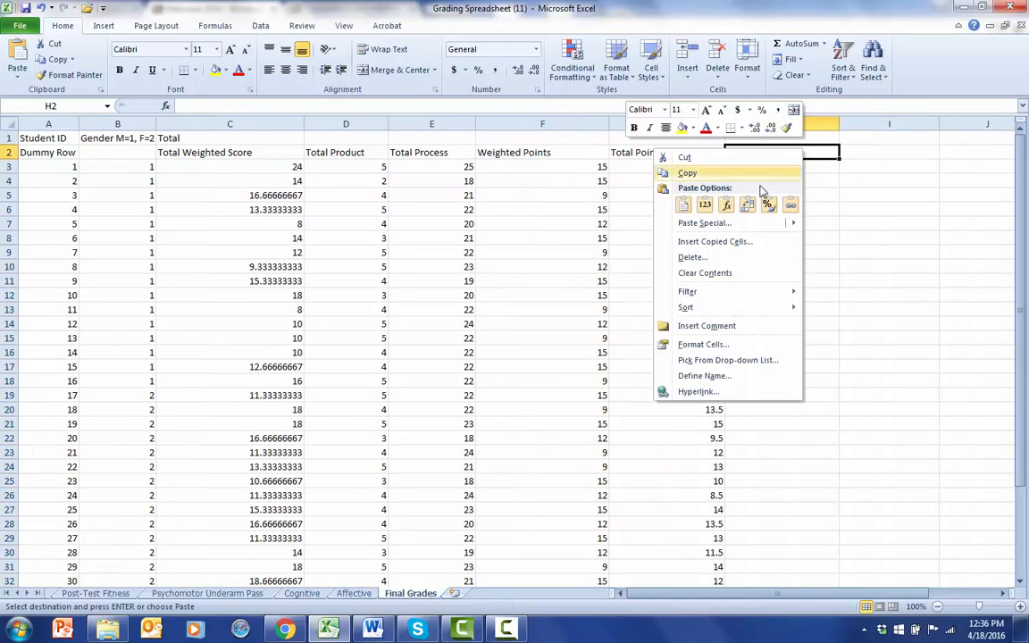
click(705, 204)
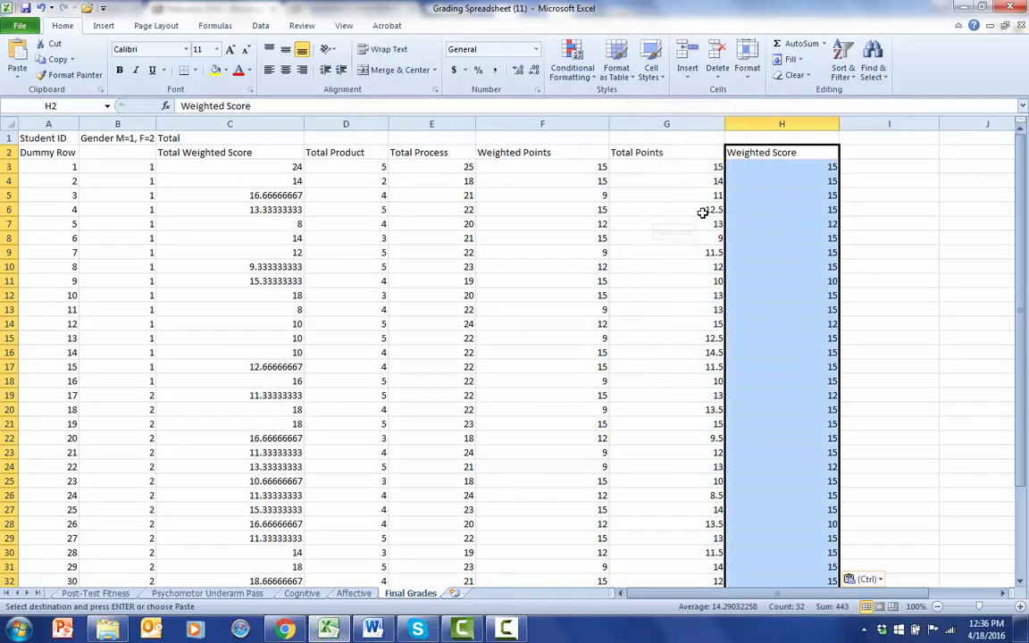
Copy the red Motivation Inventory Weighted Score column, F2:F33, from the Affective sheet.
click(354, 593)
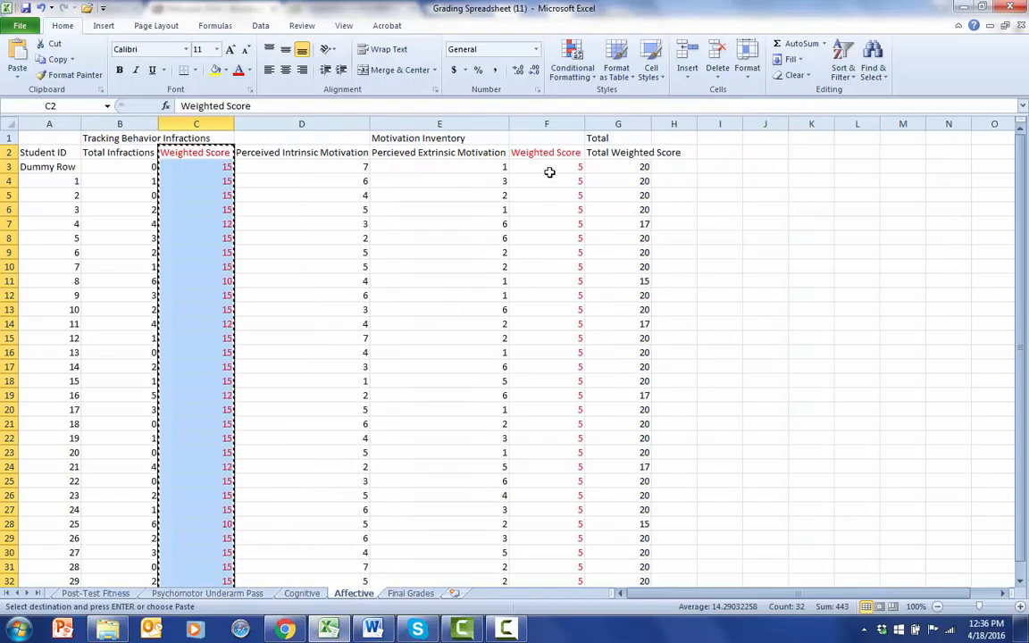
drag(553, 154, 554, 555)
right_click(551, 523)
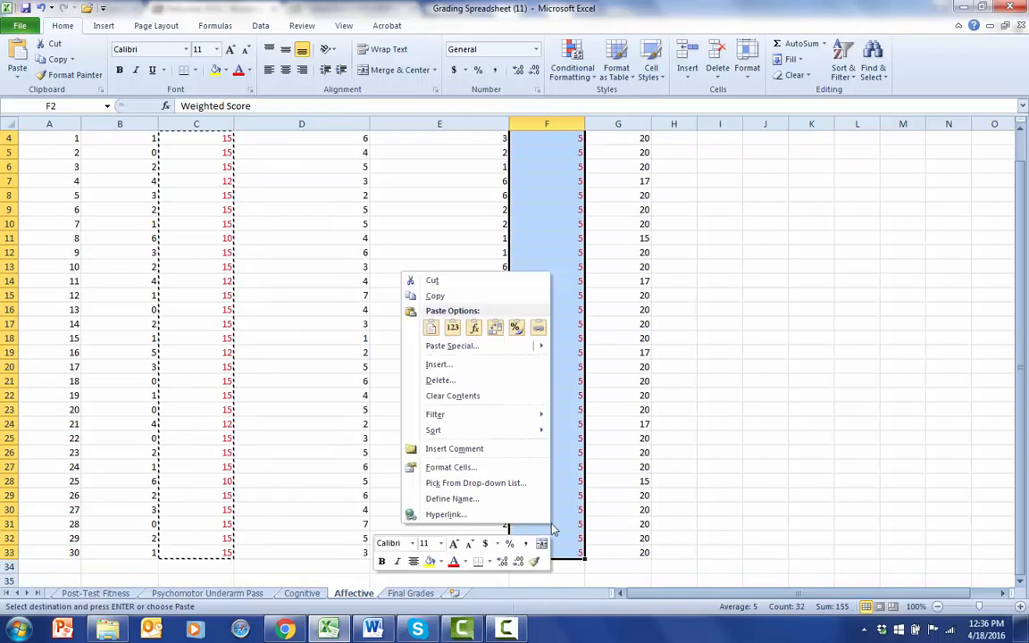
click(447, 300)
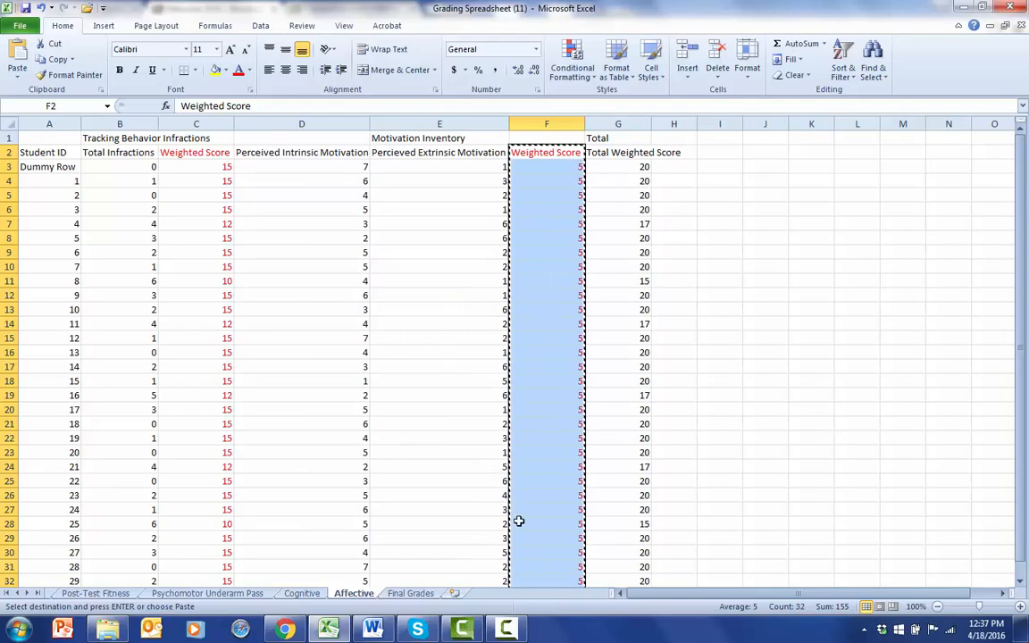
Paste the motivation scores as values only into the Final Grades sheet, starting at I2.
click(418, 594)
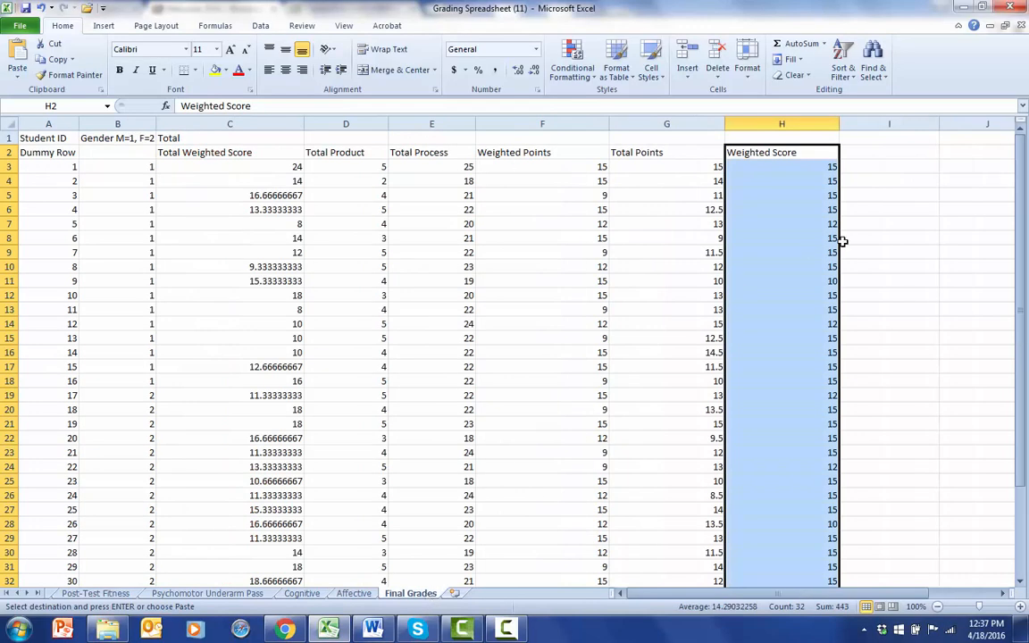
click(897, 151)
right_click(896, 151)
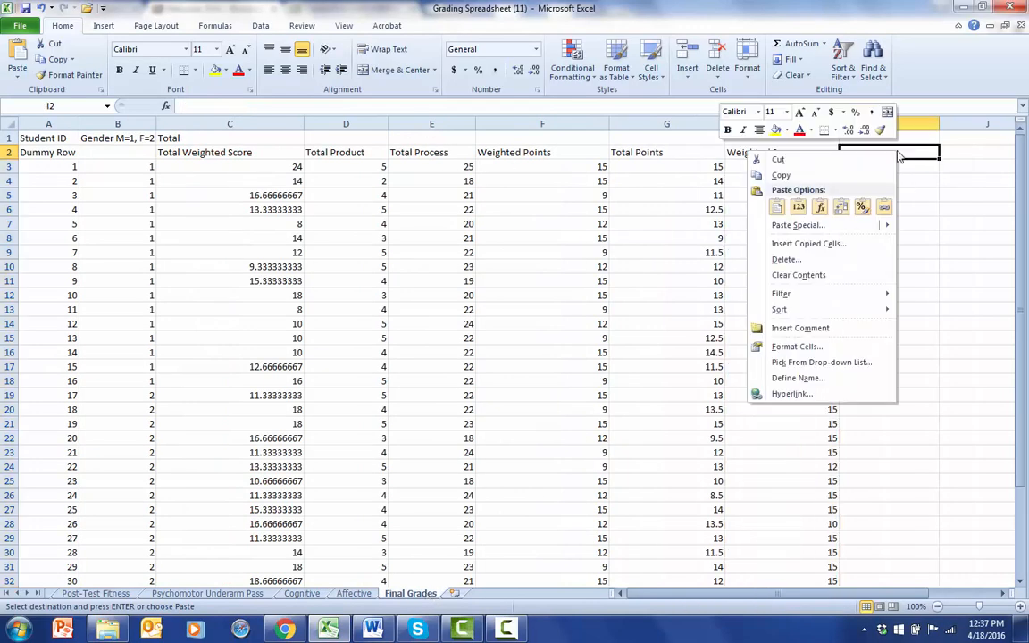
click(801, 207)
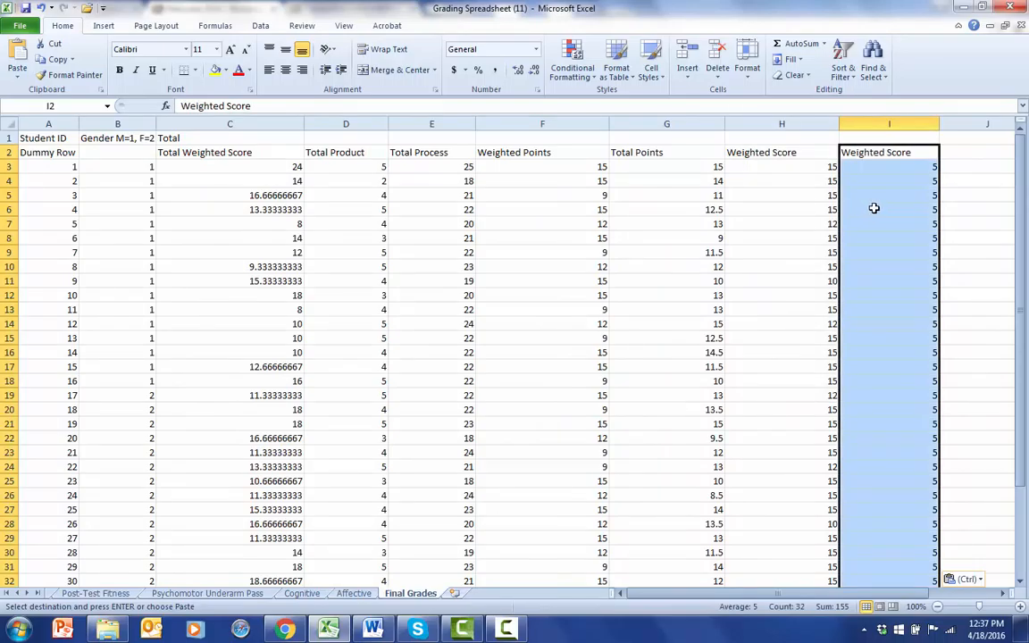
click(893, 209)
Add the column header Final Grade in cell J2 of the Final Grades sheet.
click(962, 155)
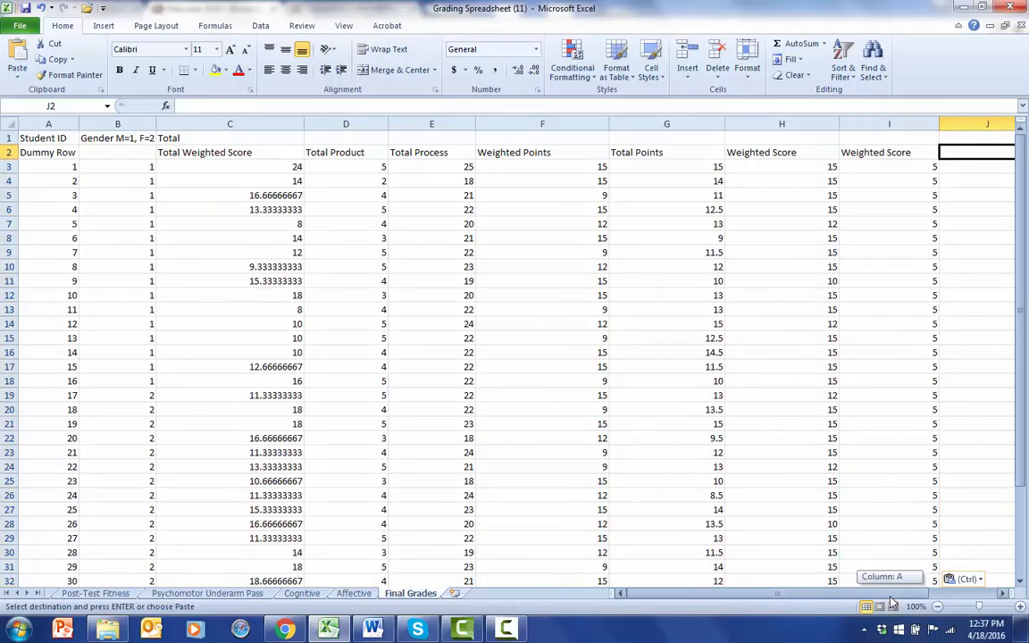
drag(888, 598, 951, 599)
click(926, 295)
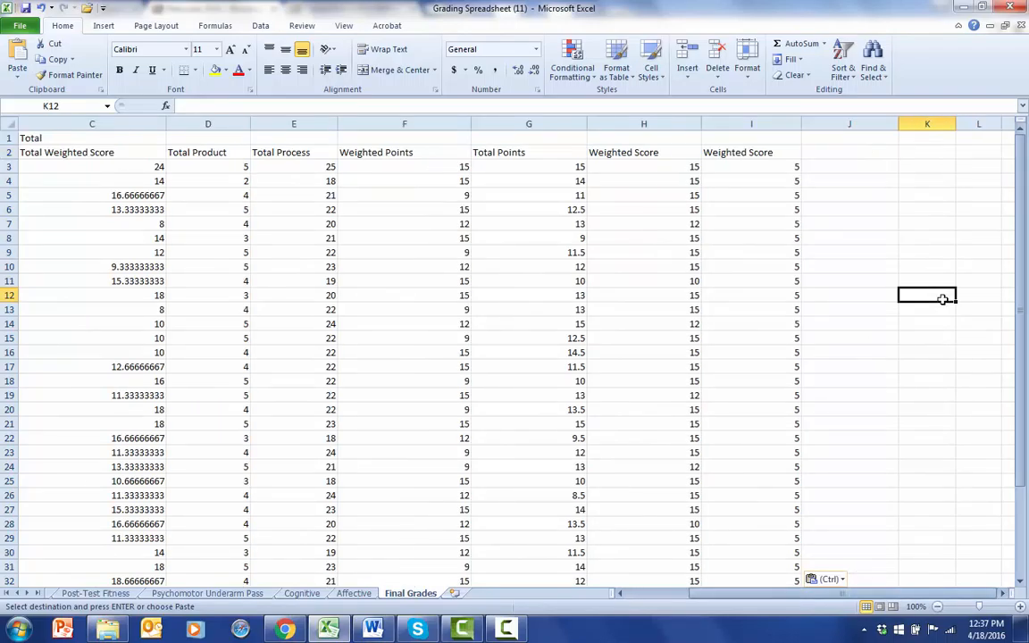
click(877, 154)
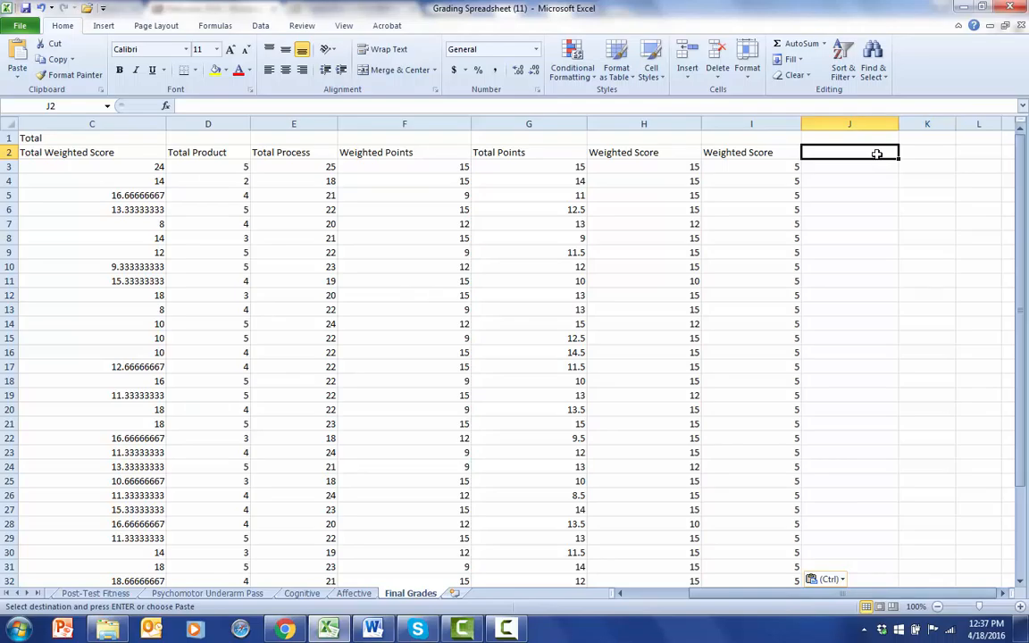
text(F)
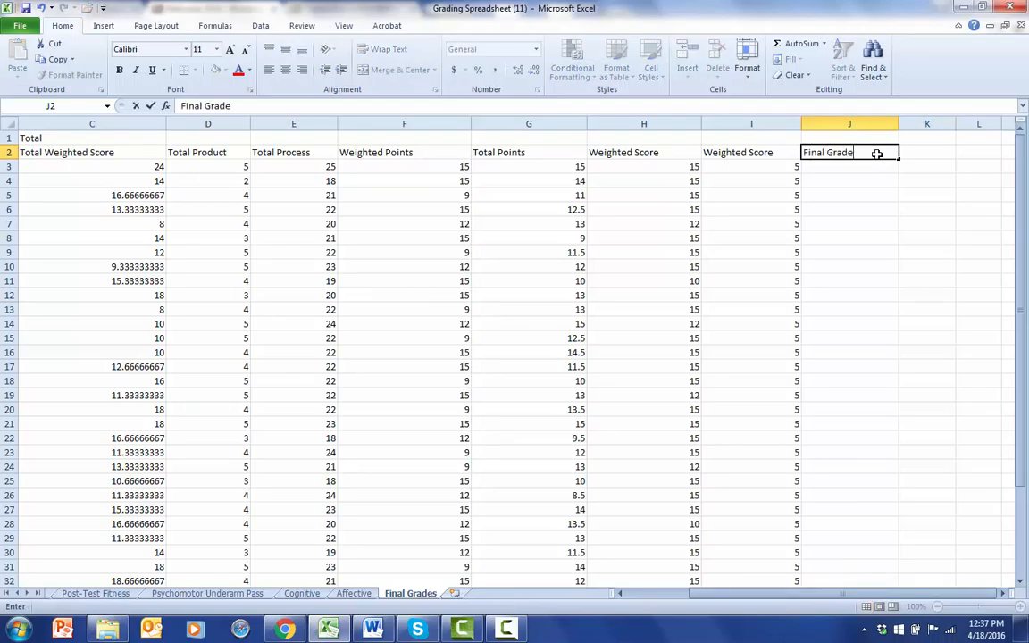
text(inal Grade)
Enter the formula =SUM(C3:I3) in J3 to add up all of the first student's scores.
click(864, 166)
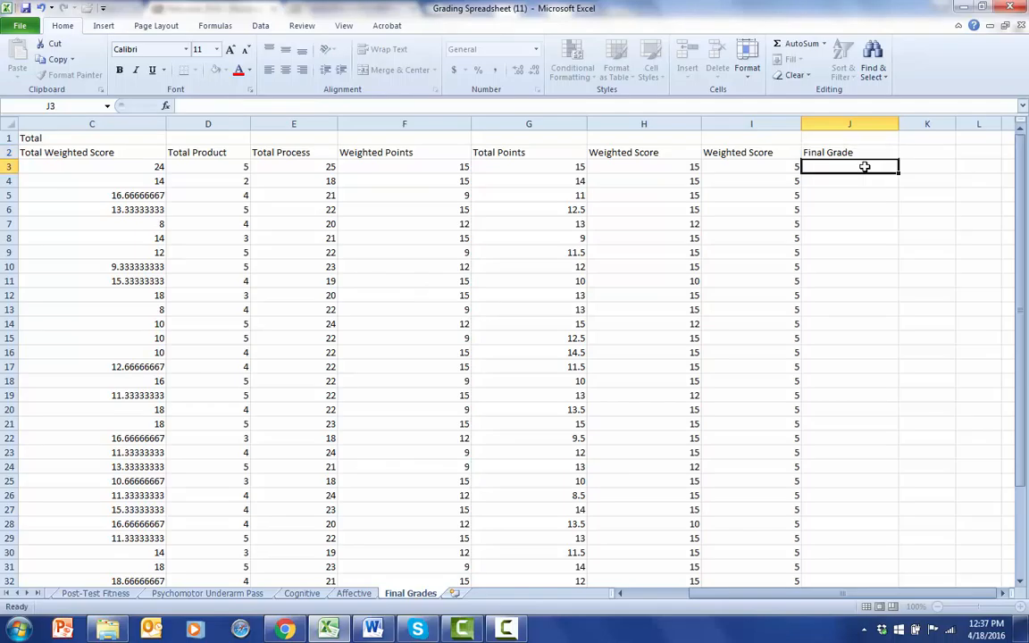
click(409, 105)
text(=)
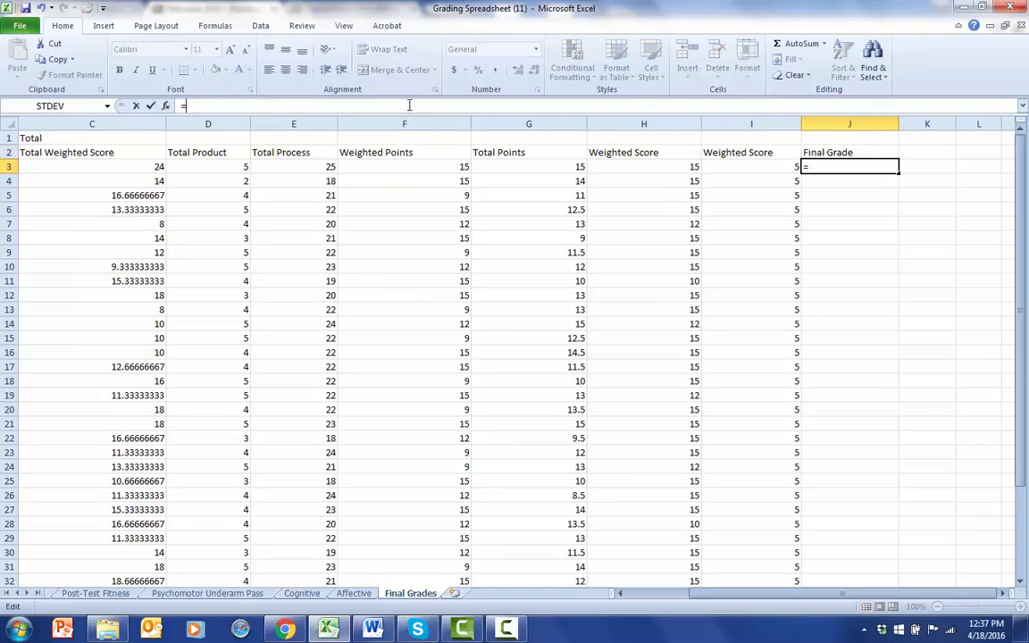
click(701, 598)
drag(701, 597, 688, 597)
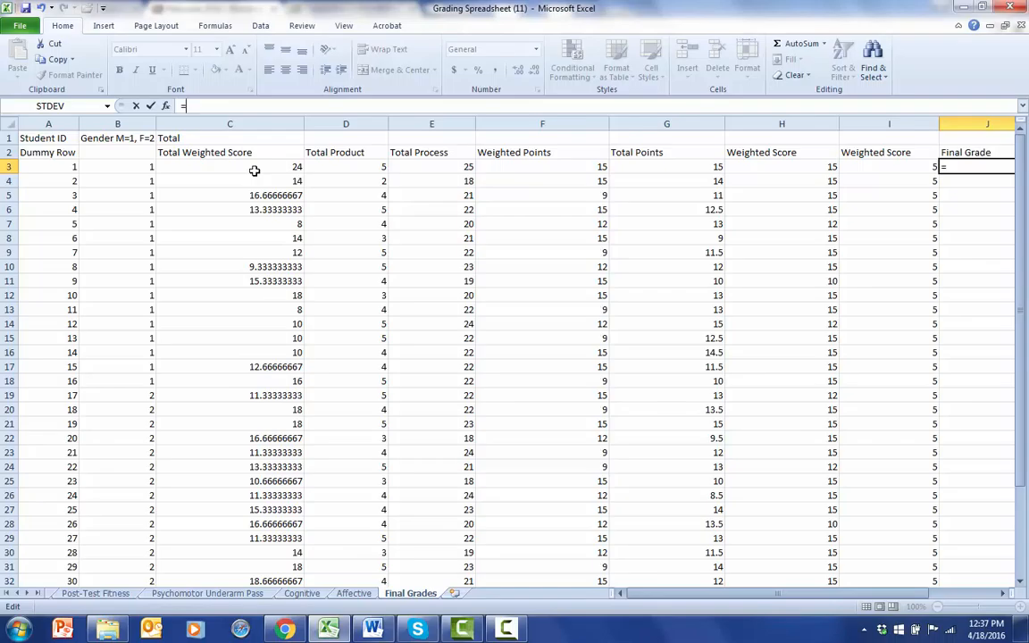
text(sum)
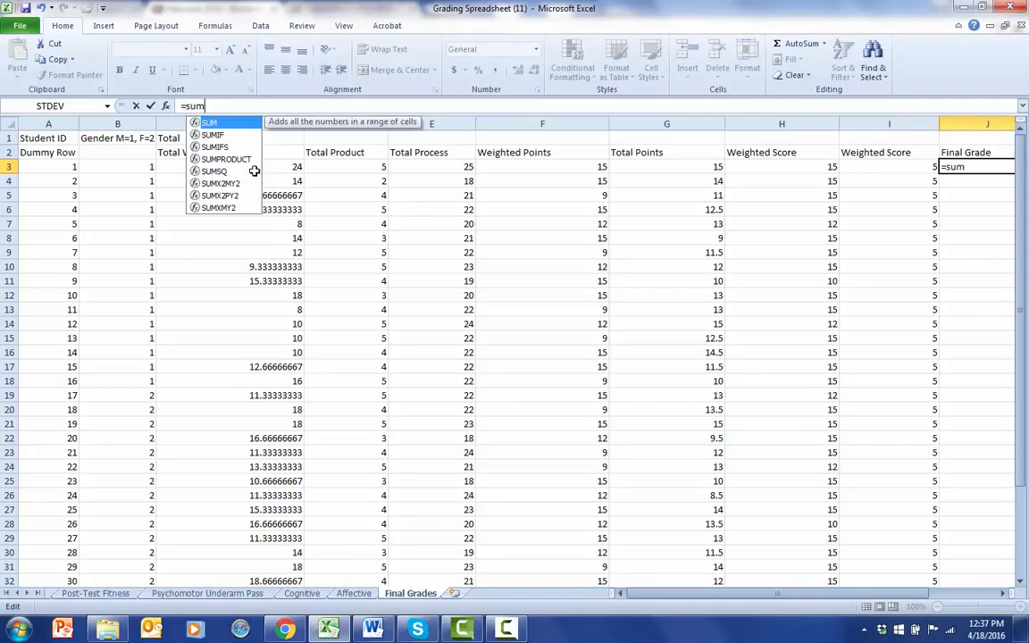
text(()
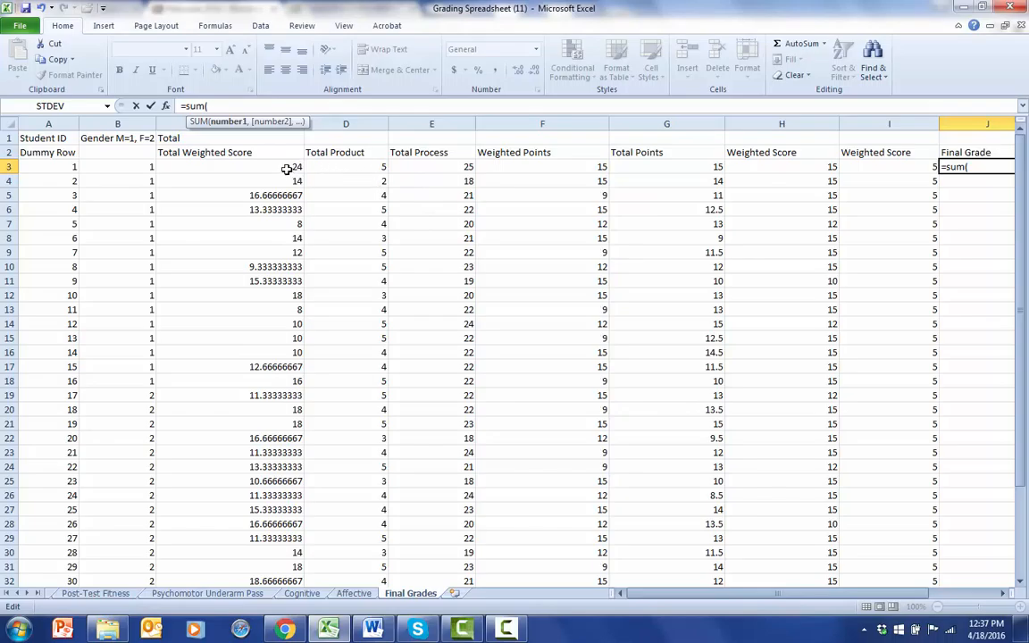
click(286, 168)
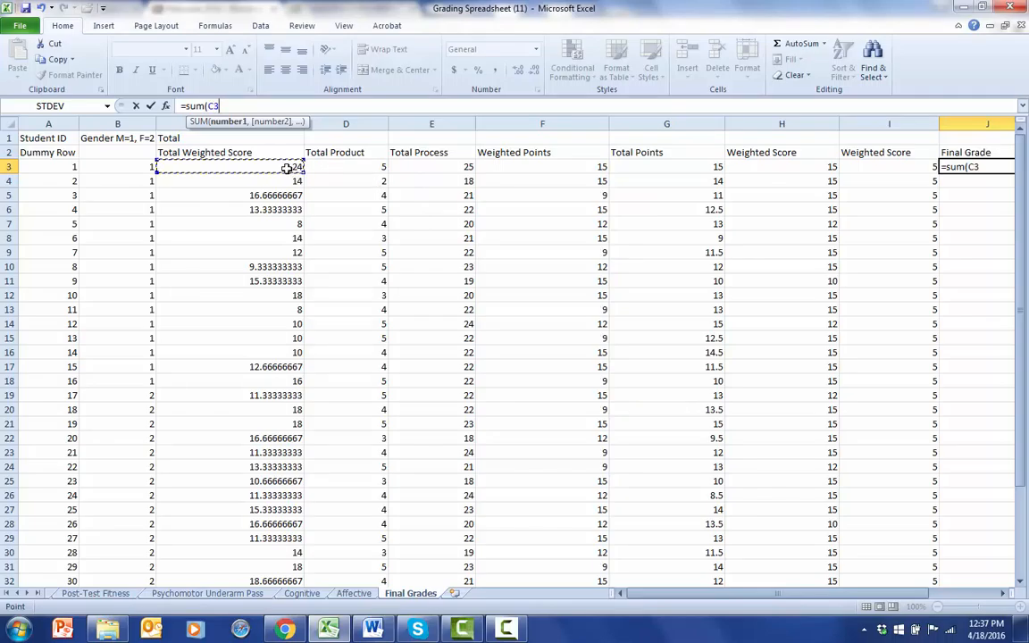
key(F8)
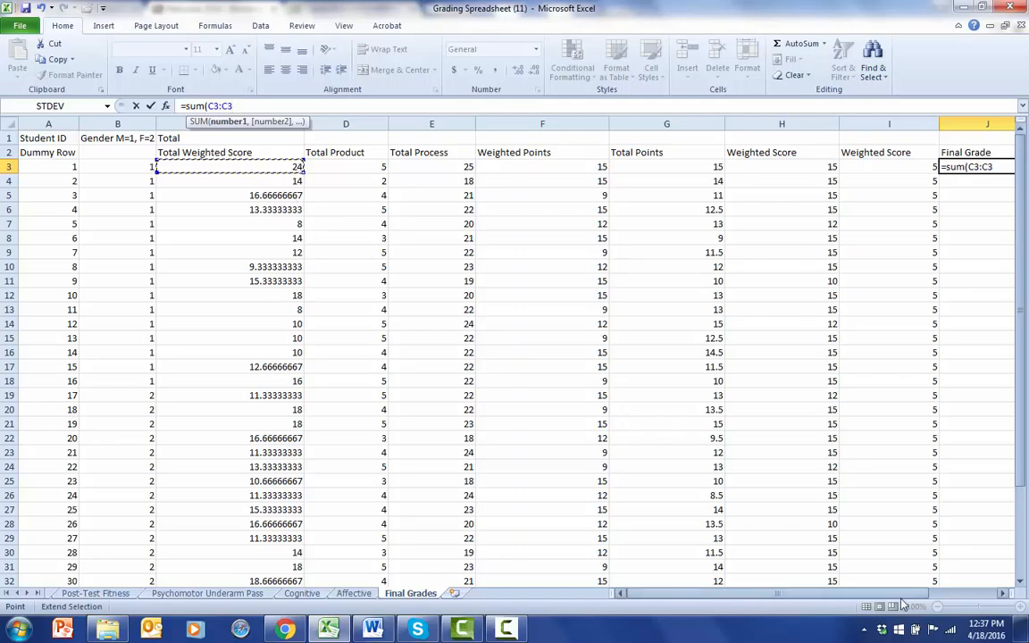
drag(923, 596, 937, 597)
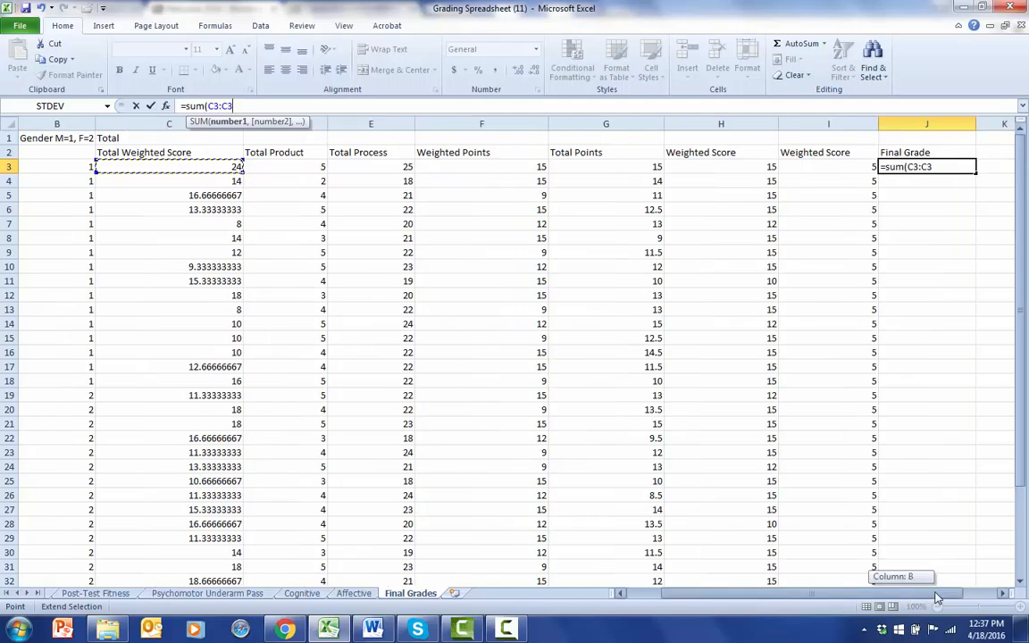
click(844, 167)
text())
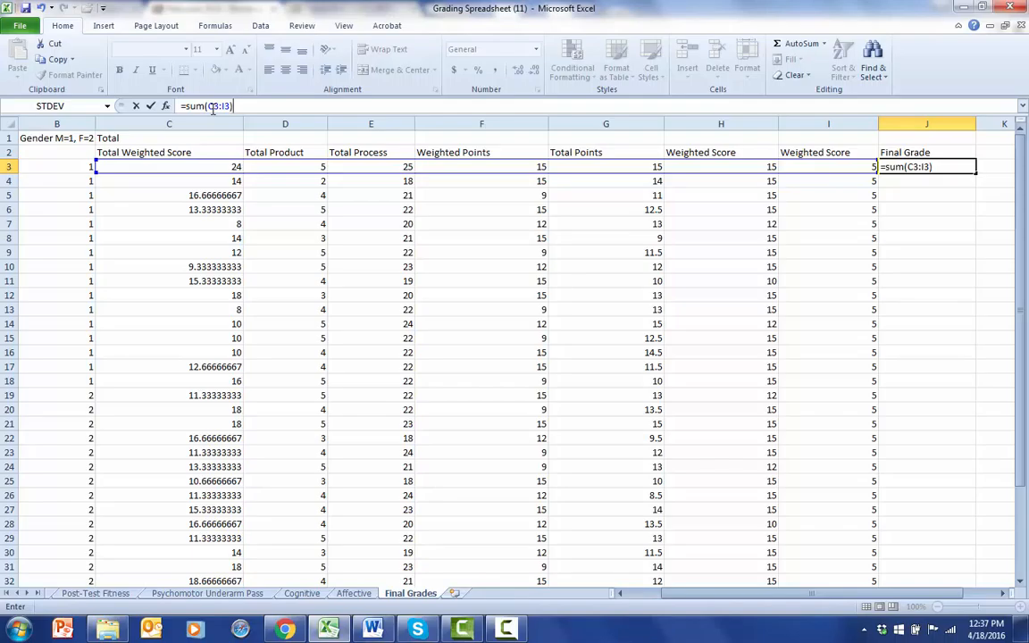
click(151, 107)
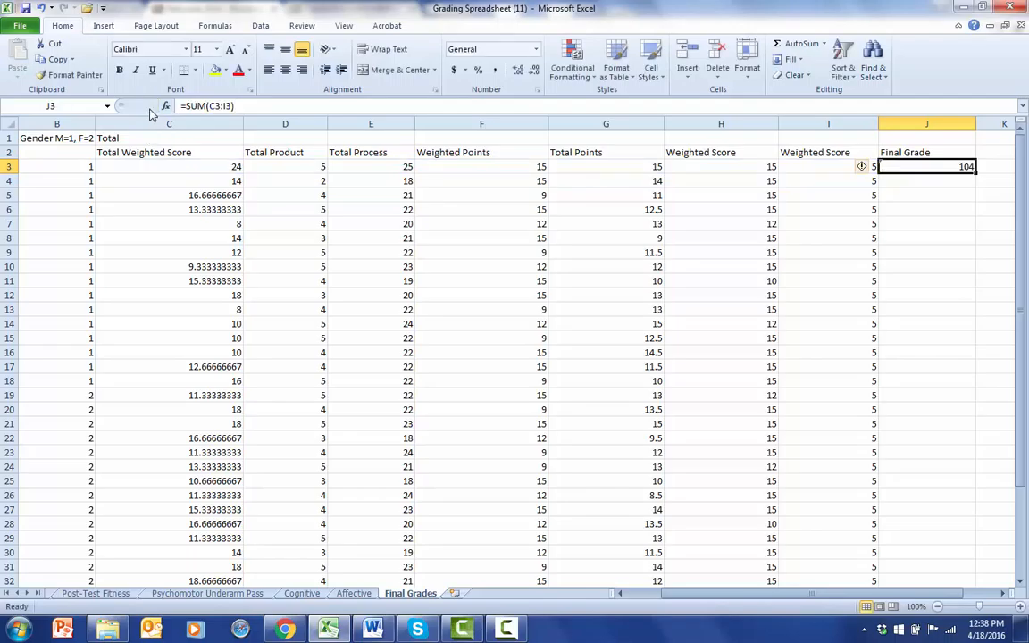
Set the first student's Total Weighted Score in C3 to 20.
click(1003, 271)
click(972, 167)
click(231, 168)
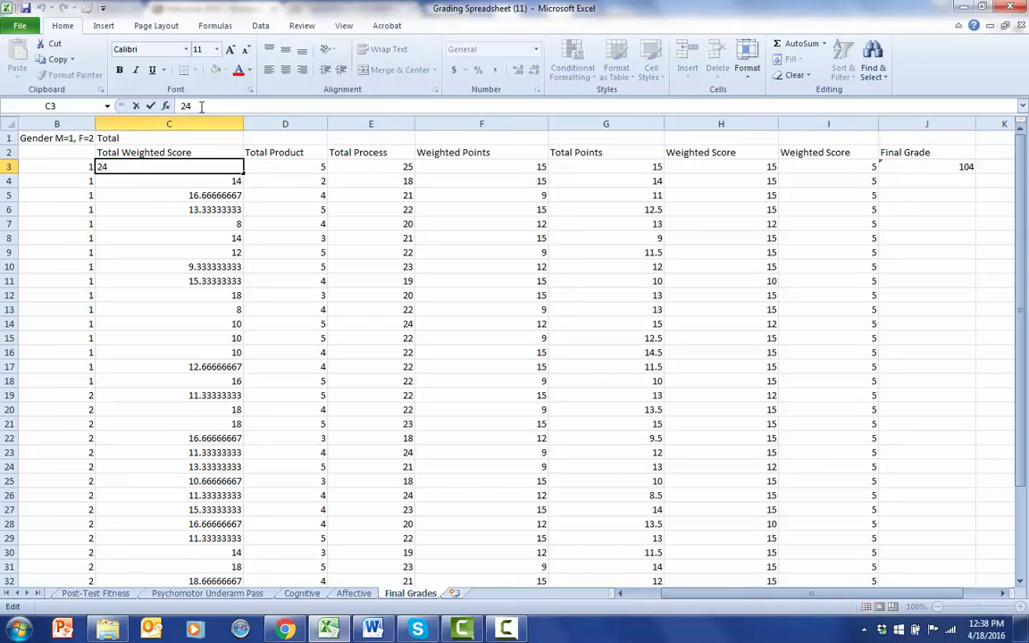
key(BackSpace)
text(0)
click(197, 338)
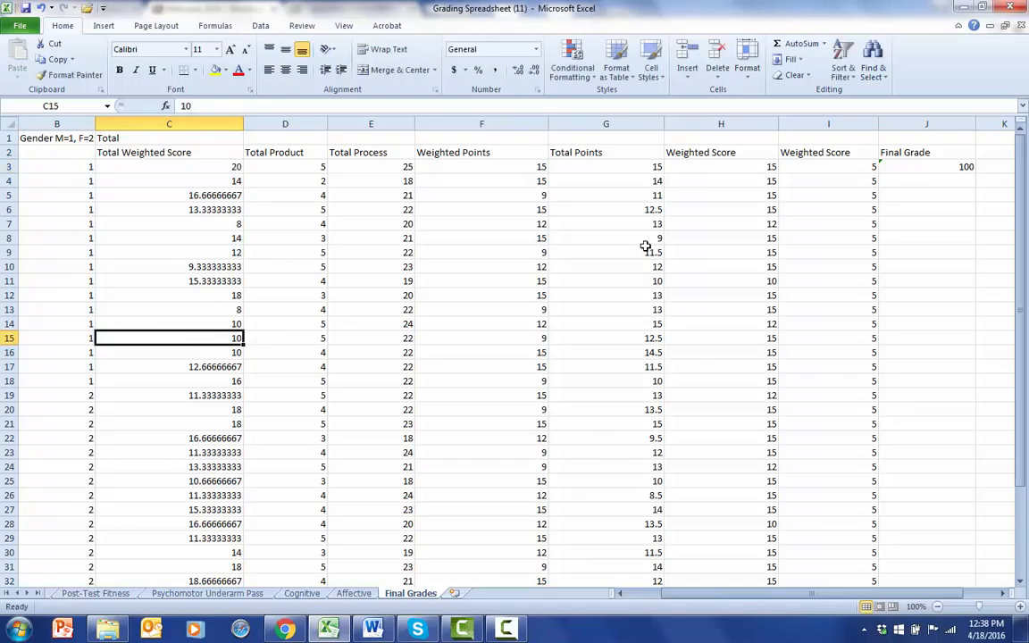
Fill the Final Grade sum formula from J3 down through J33 for all students.
click(920, 166)
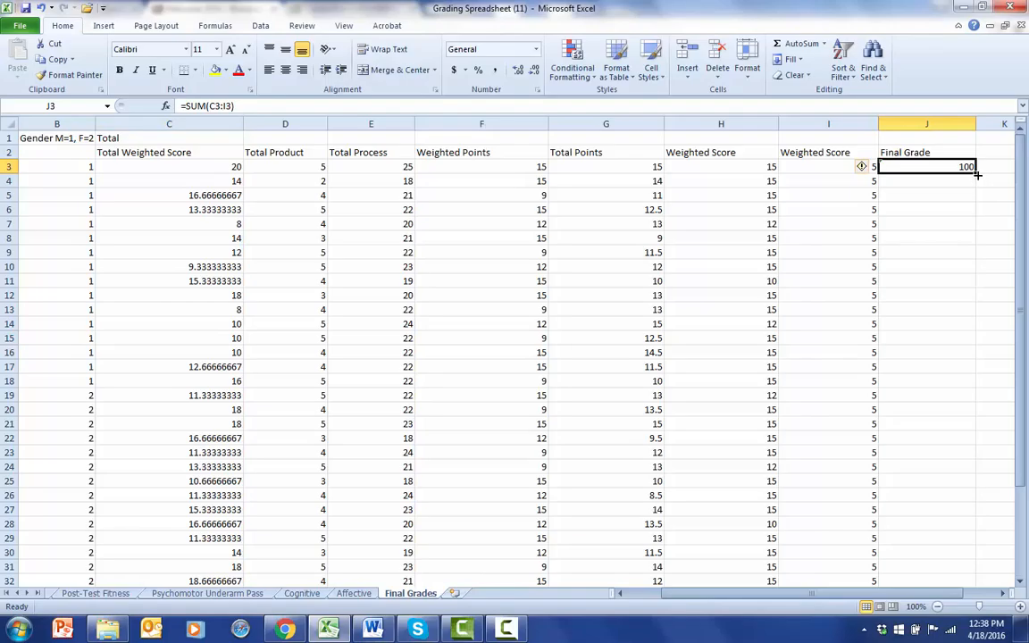
drag(975, 171, 965, 570)
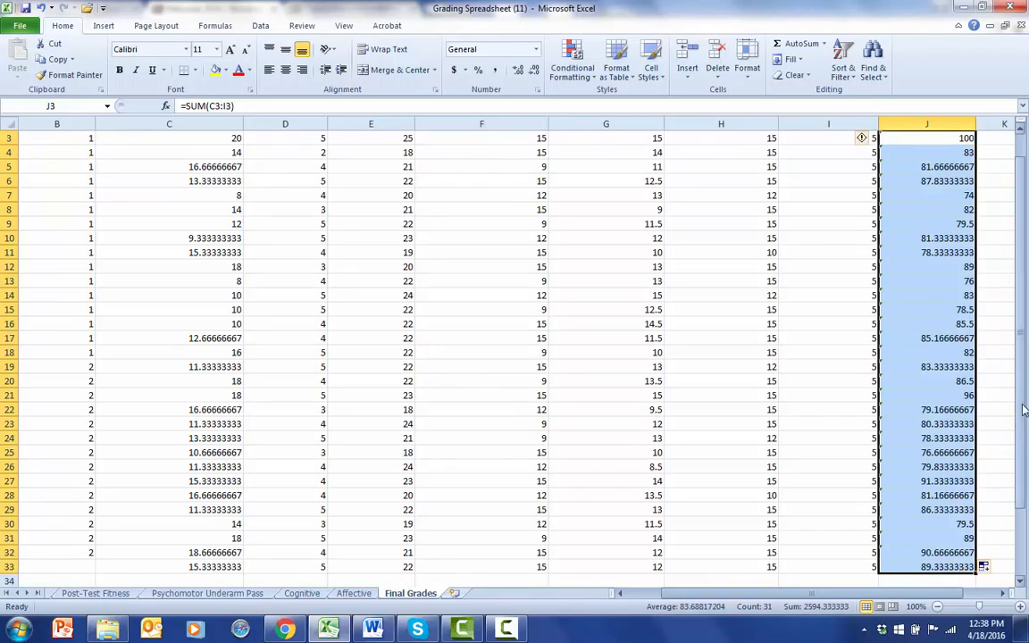
scroll(976, 565, up, 1)
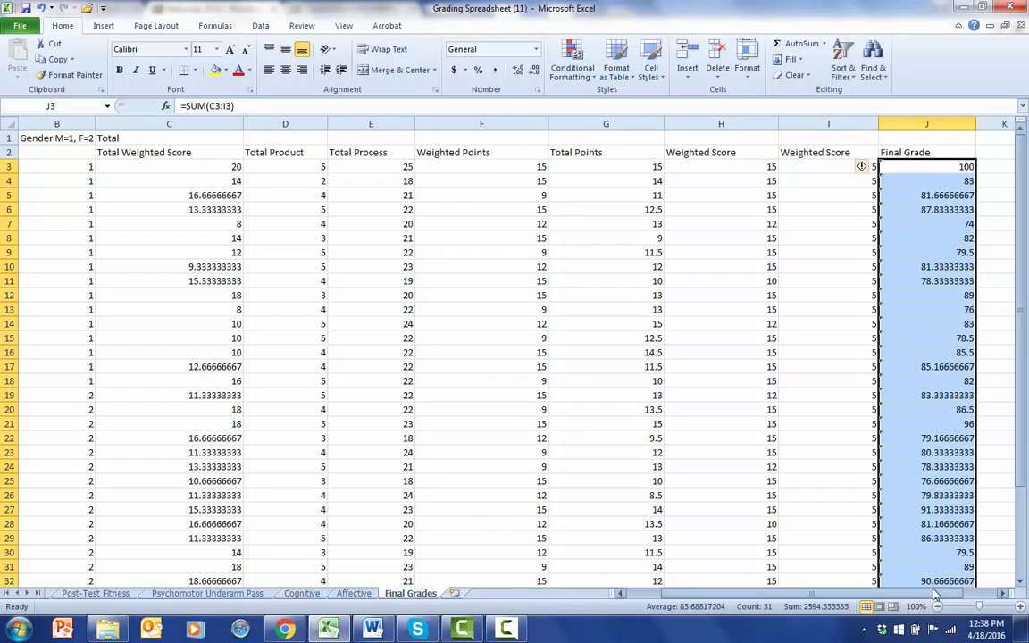
Dismiss the Windows color scheme prompt without choosing any of its options.
drag(935, 593, 973, 593)
click(914, 168)
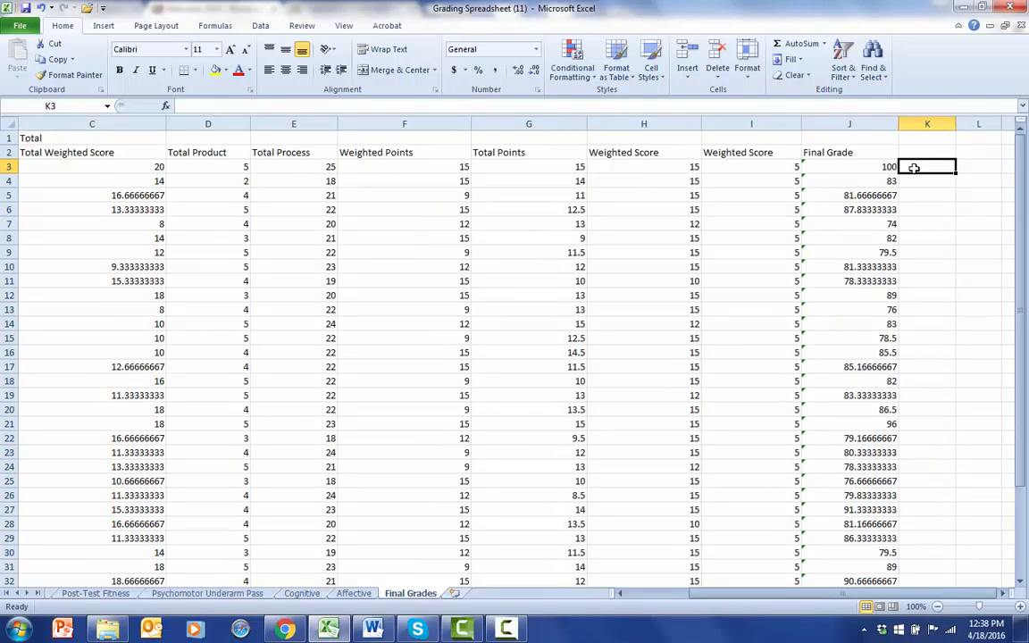
key(Return)
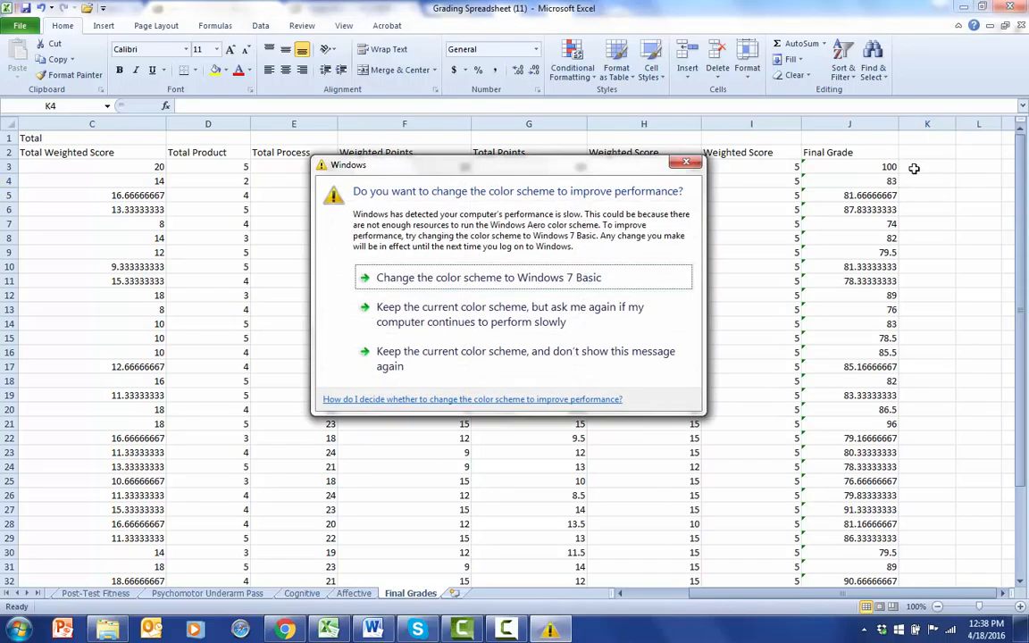
click(687, 162)
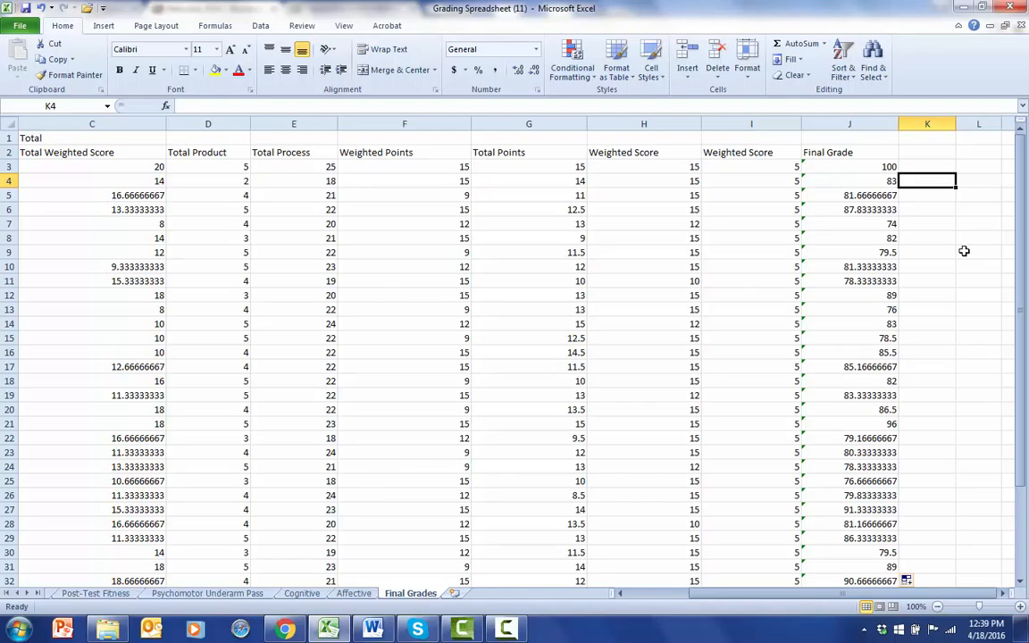
key(Down)
key(Down)
key(Down)
key(Down)
key(Down)
key(Down)
key(Down)
key(Down)
key(Down)
key(Down)
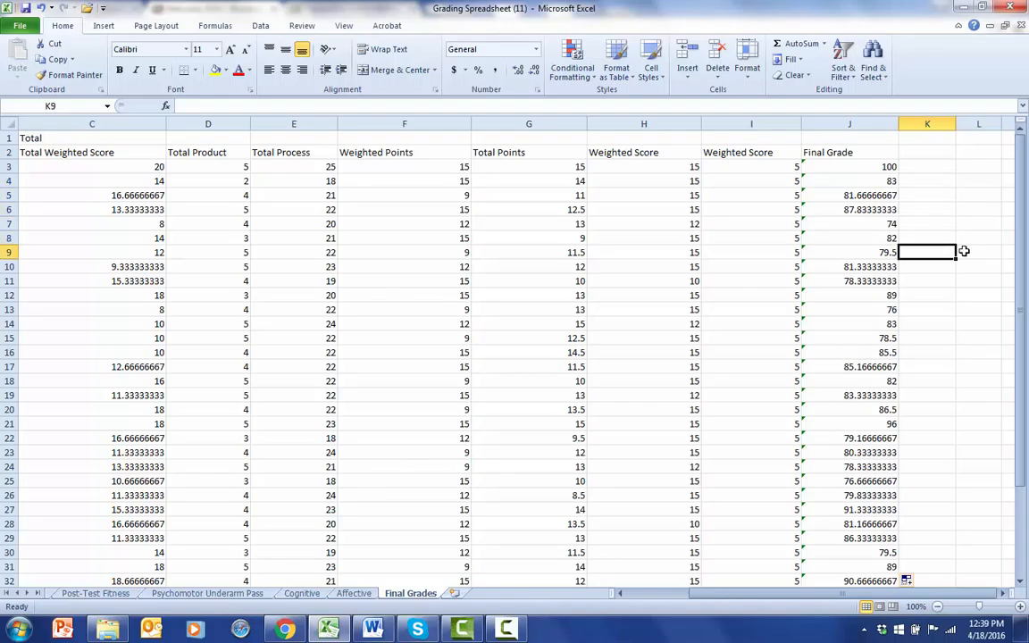
key(Down)
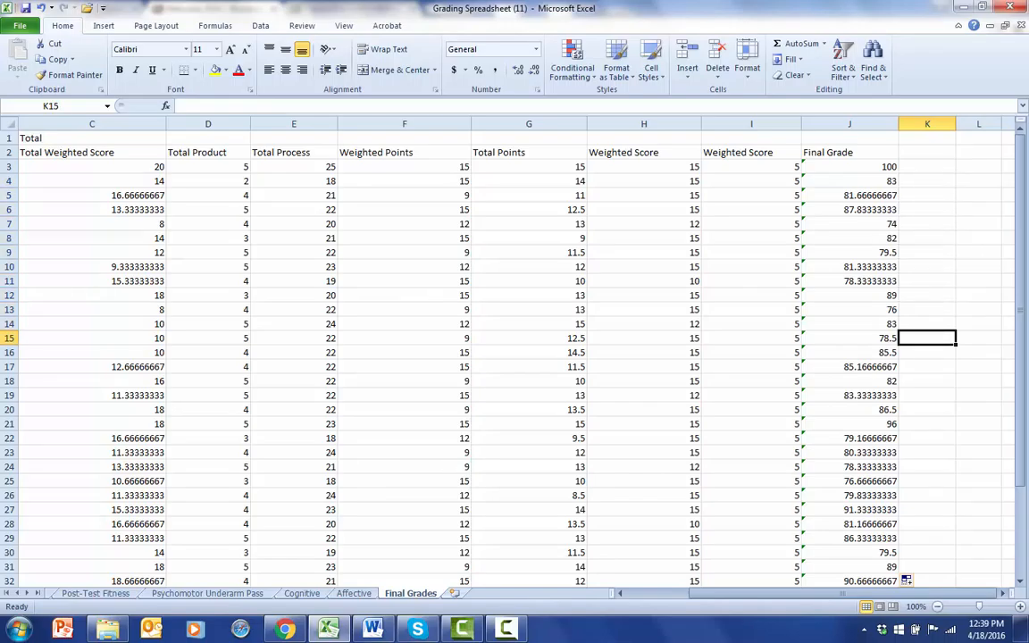
drag(1023, 316, 1022, 316)
click(922, 183)
key(Down)
key(Down)
key(Down)
key(Down)
key(Down)
key(Down)
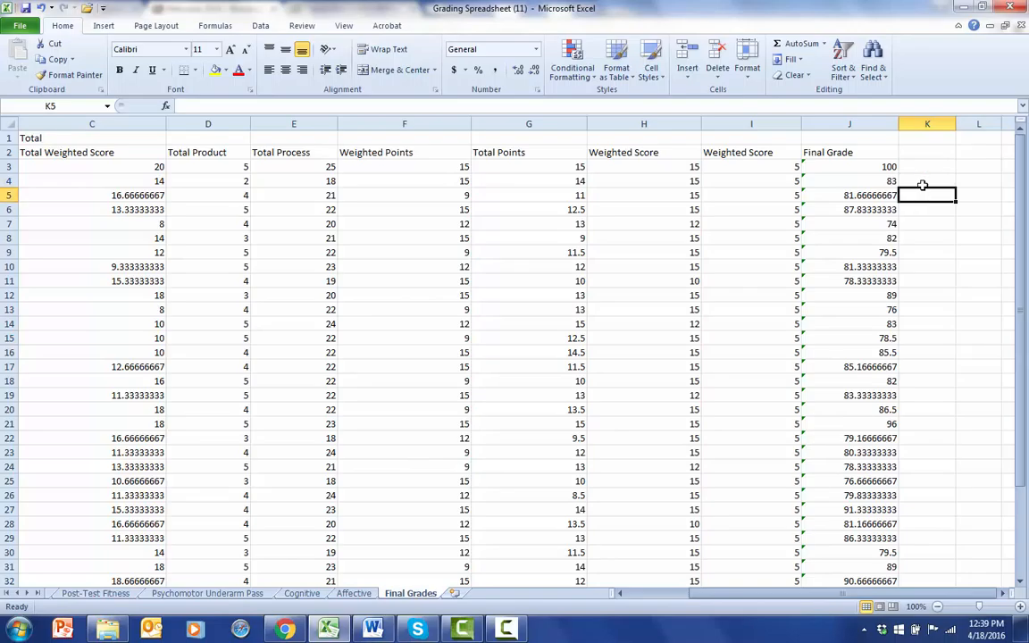
key(Down)
key(Down)
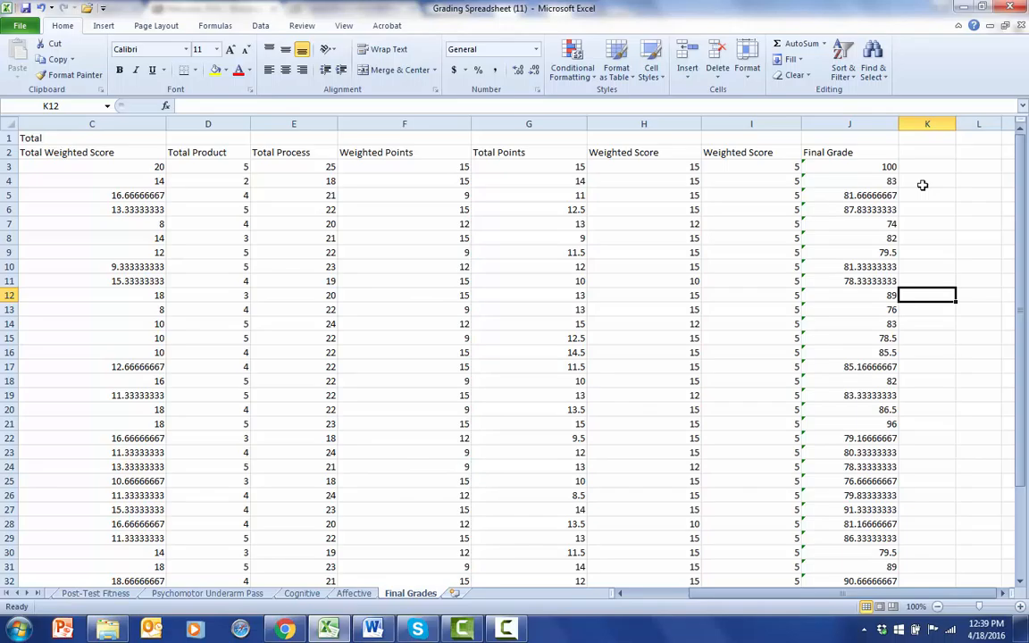
Enter the letter grades c, c and b in K4, K5 and K6 beside the matching students' final grades.
click(925, 183)
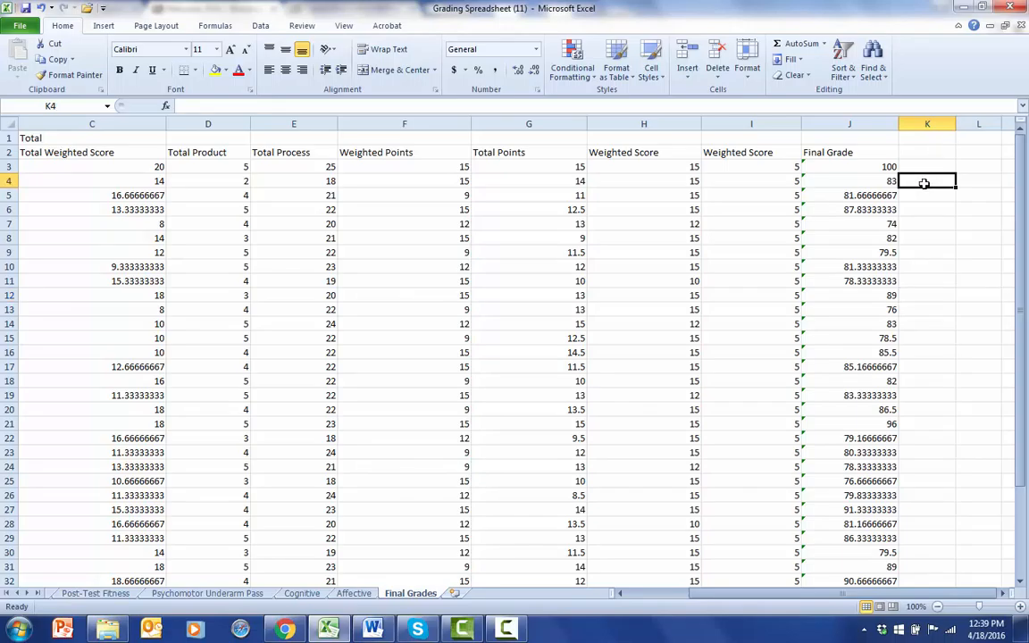
text(c)
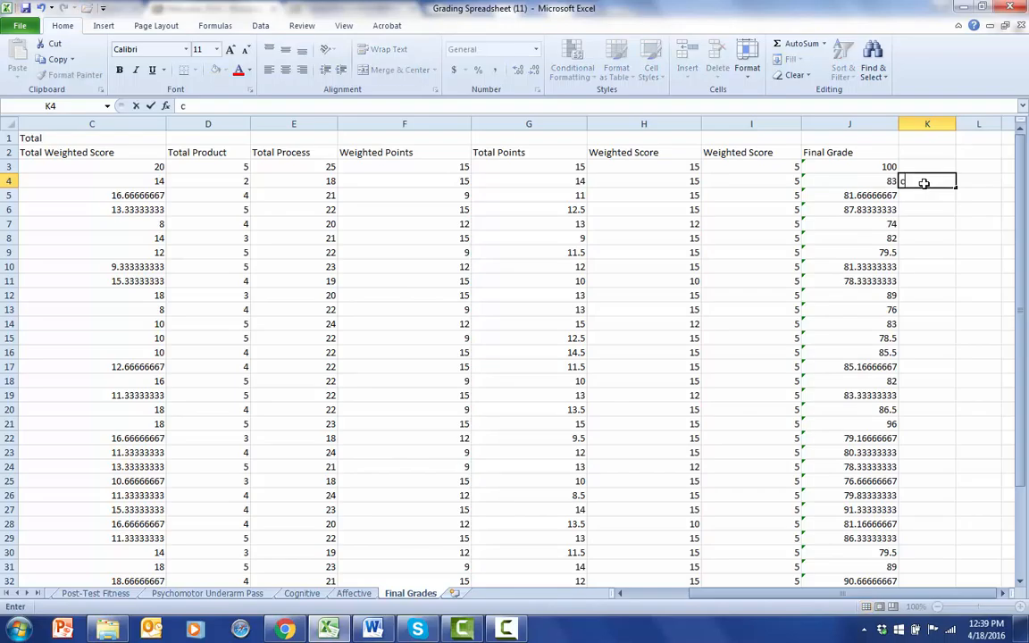
key(Return)
text(c)
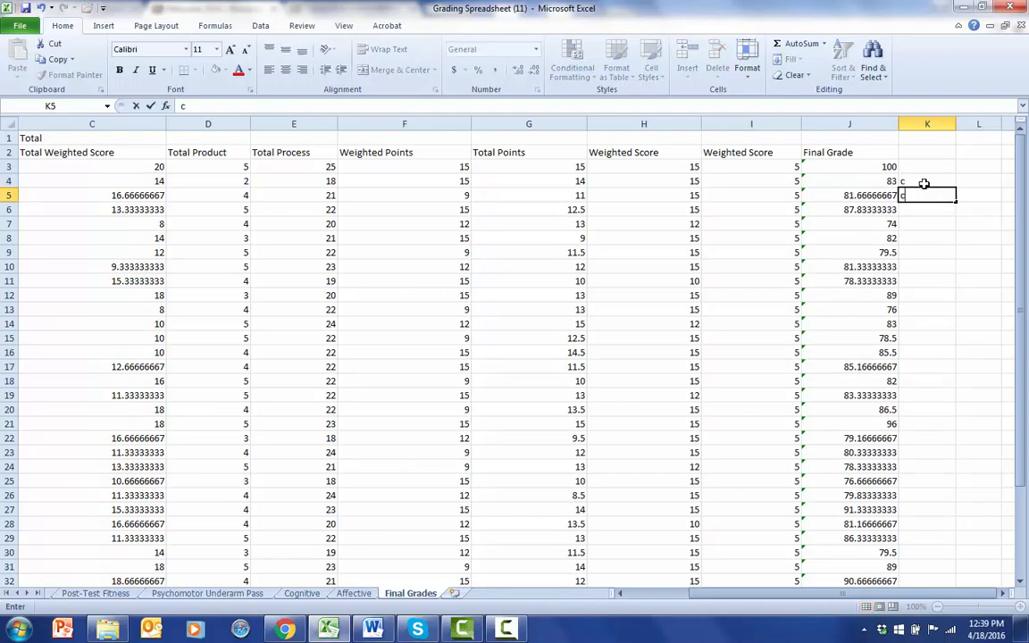
key(Return)
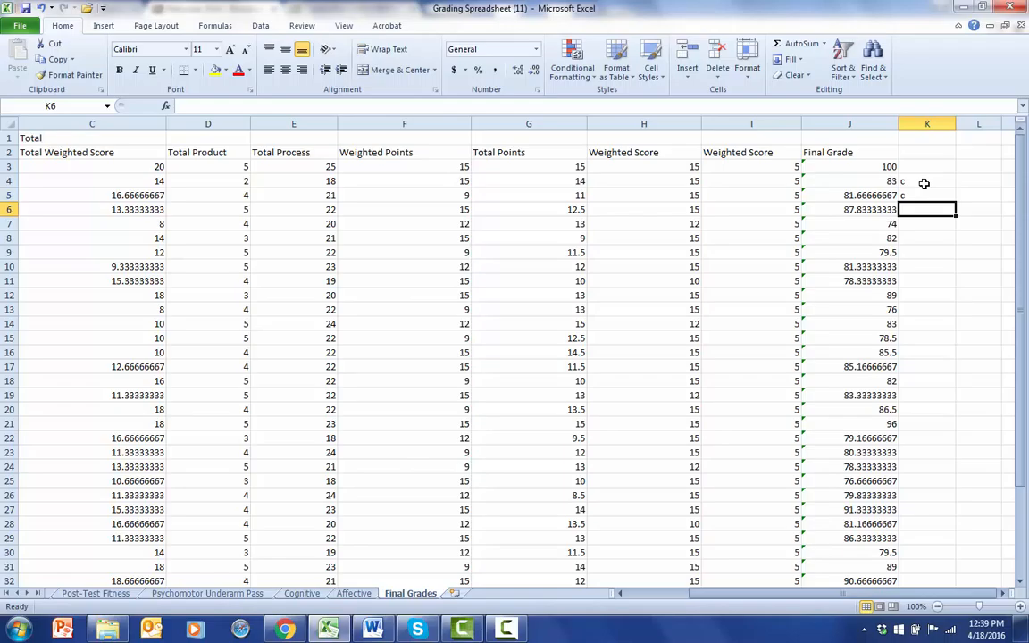
text(b)
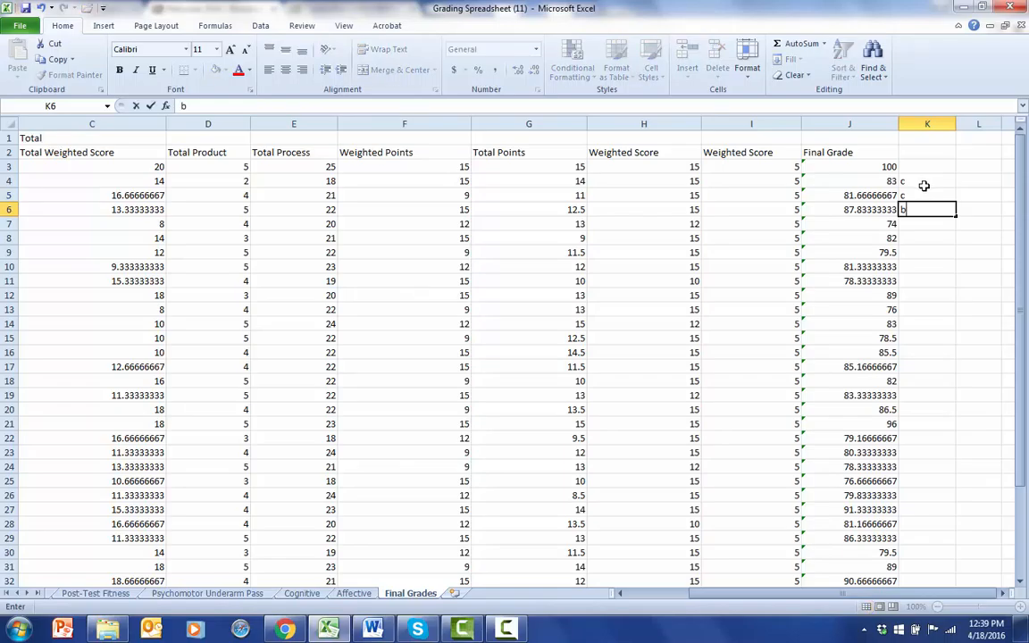
key(Return)
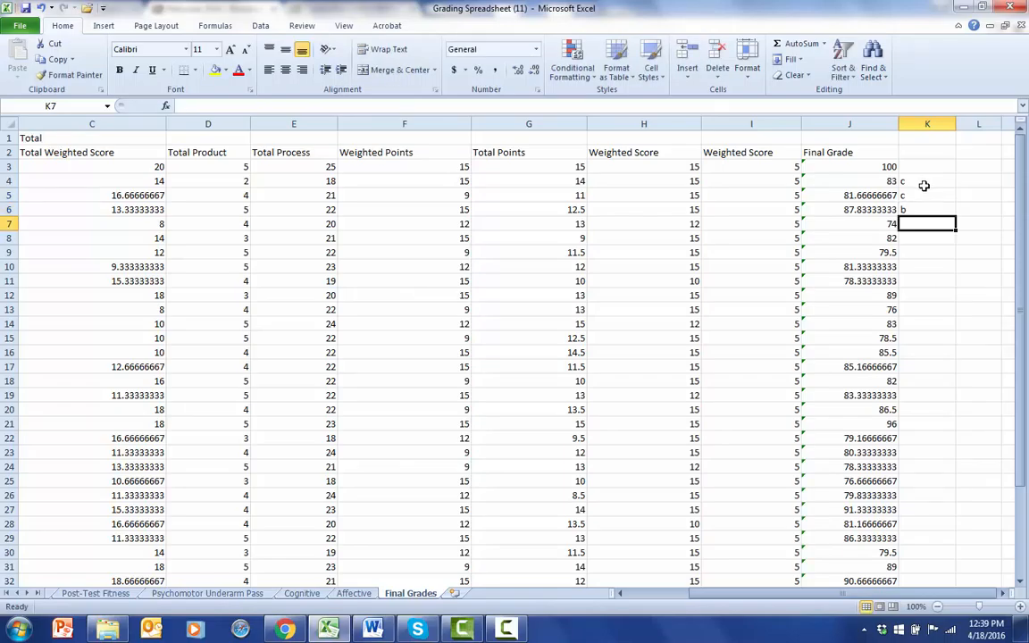
key(Up)
key(Down)
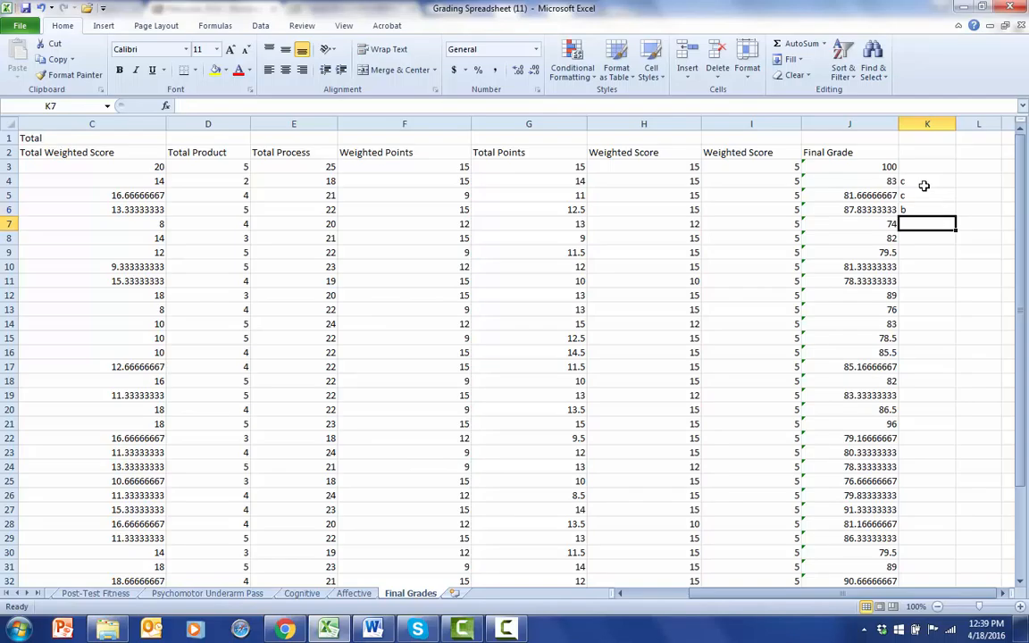